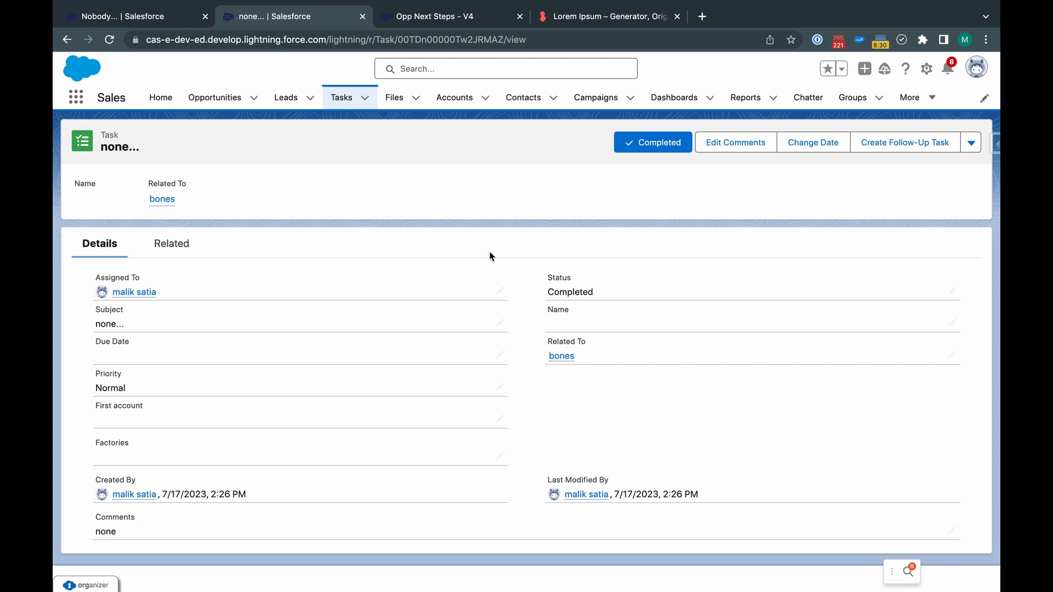
Return to the bones opportunity and examine its Next Step field in the details, cancelling the edit
{"action": "scroll", "coordinate": [311, 130], "scroll_direction": "left", "scroll_amount": 5}
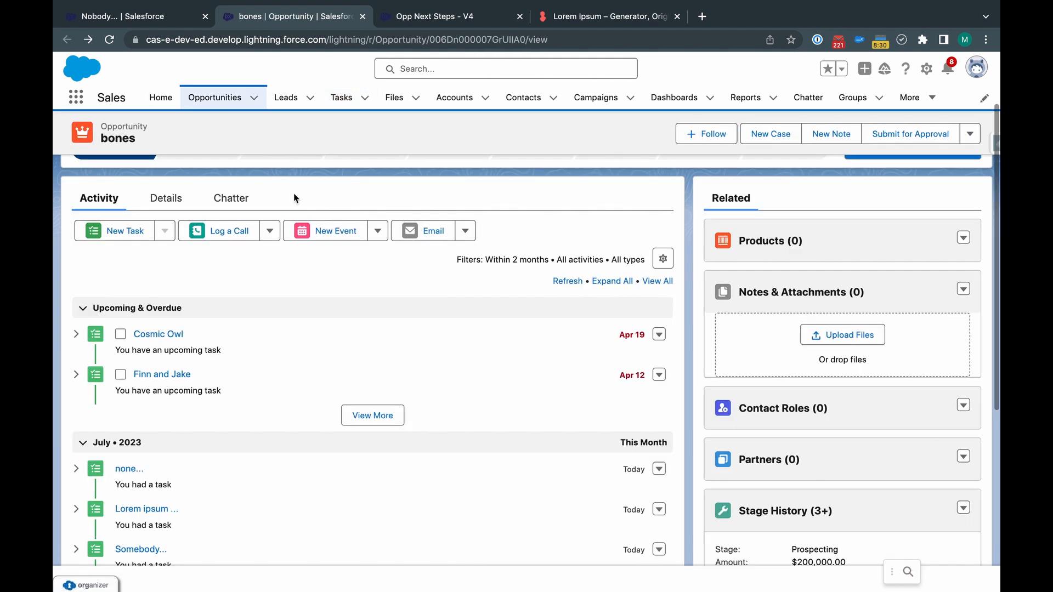
{"action": "left_click", "coordinate": [163, 198]}
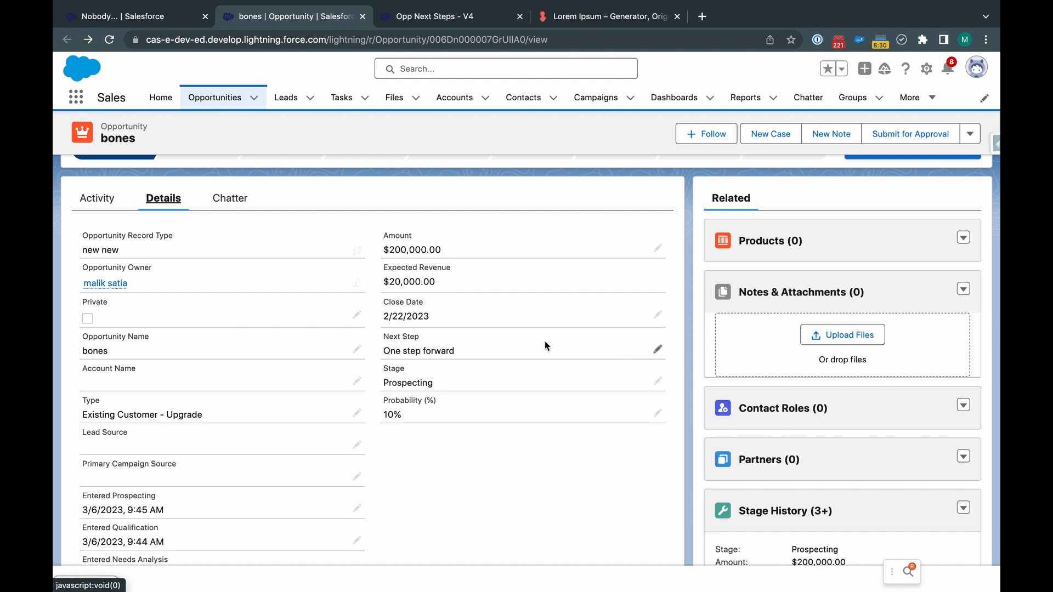
{"action": "left_click", "coordinate": [657, 350]}
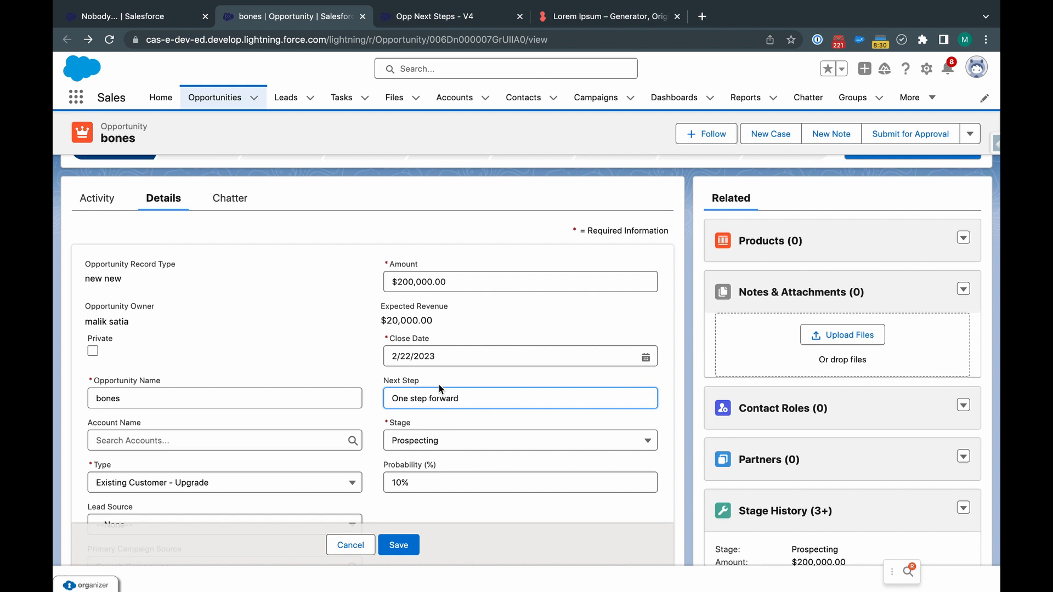
{"action": "left_click", "coordinate": [351, 554]}
Switch to the Opp Next Steps flow and examine the Start element's object, trigger and NextStep entry condition, leaving without changes
{"action": "left_click", "coordinate": [422, 20]}
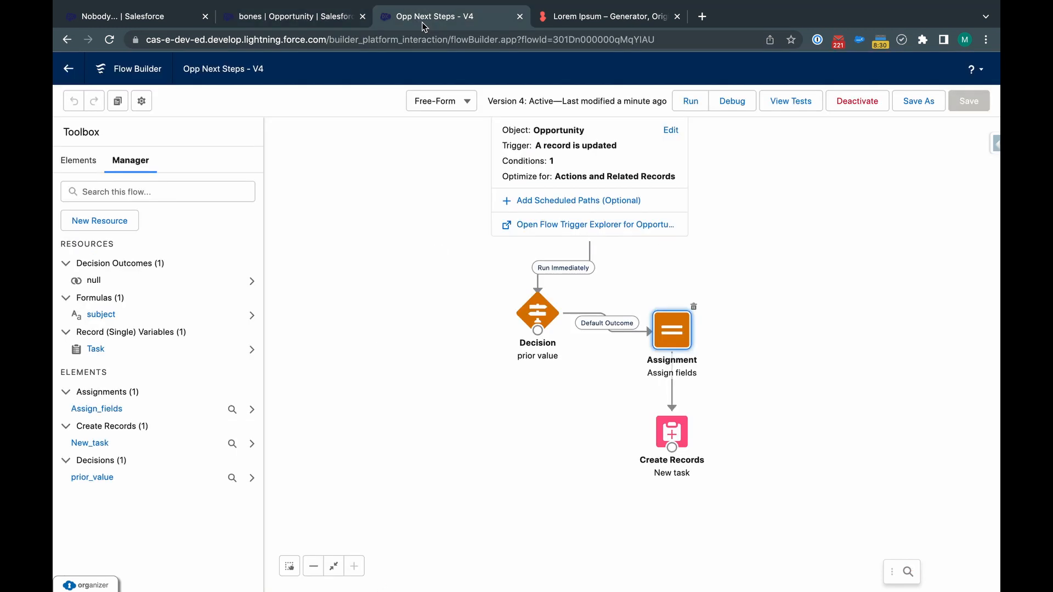
{"action": "left_click_drag", "start_coordinate": [435, 188], "coordinate": [358, 408]}
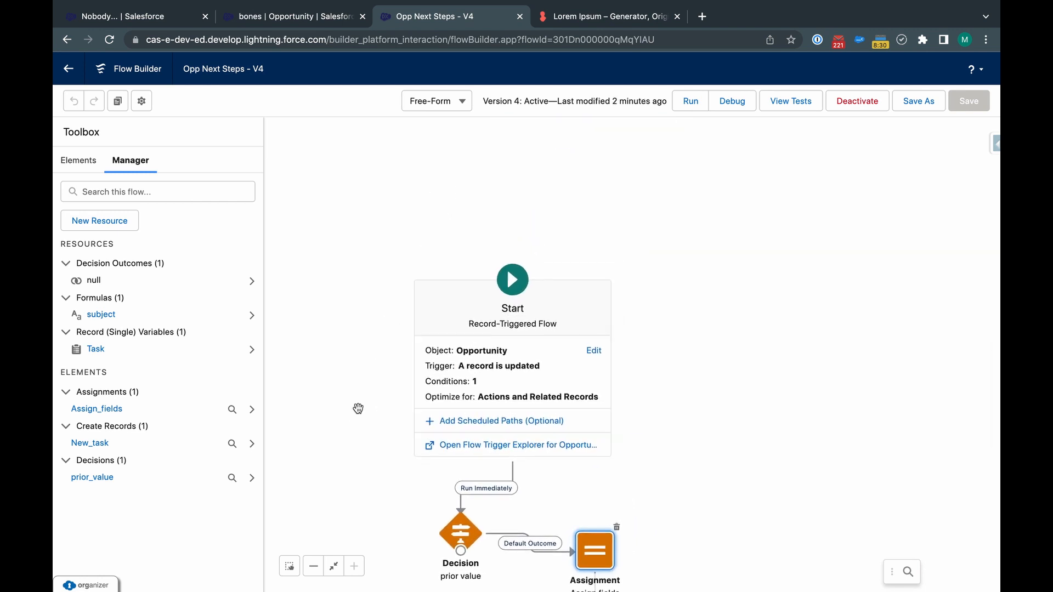
{"action": "left_click", "coordinate": [471, 373]}
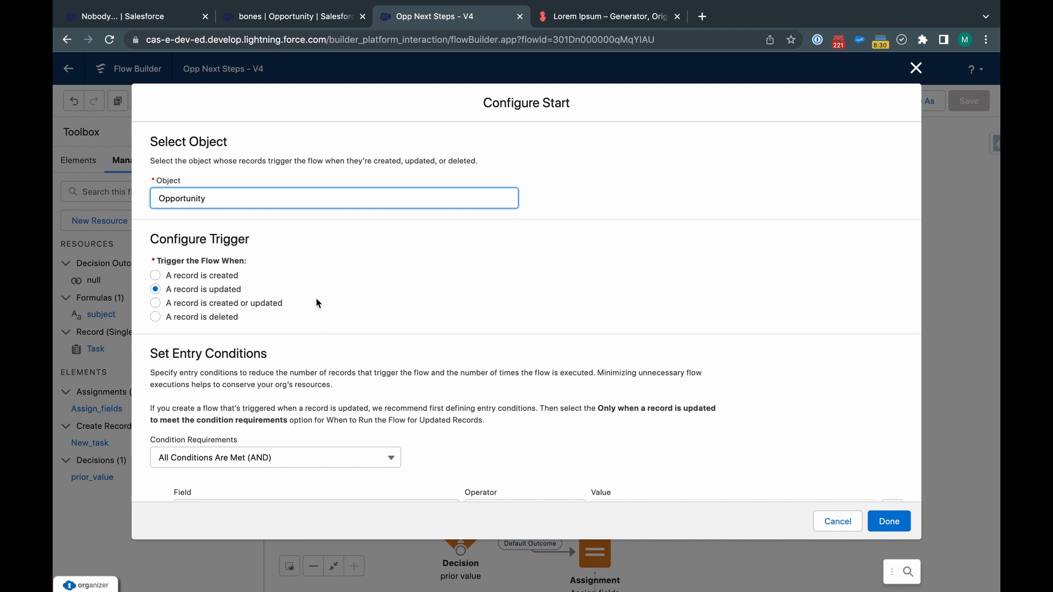
{"action": "scroll", "coordinate": [329, 307], "scroll_direction": "down", "scroll_amount": 3}
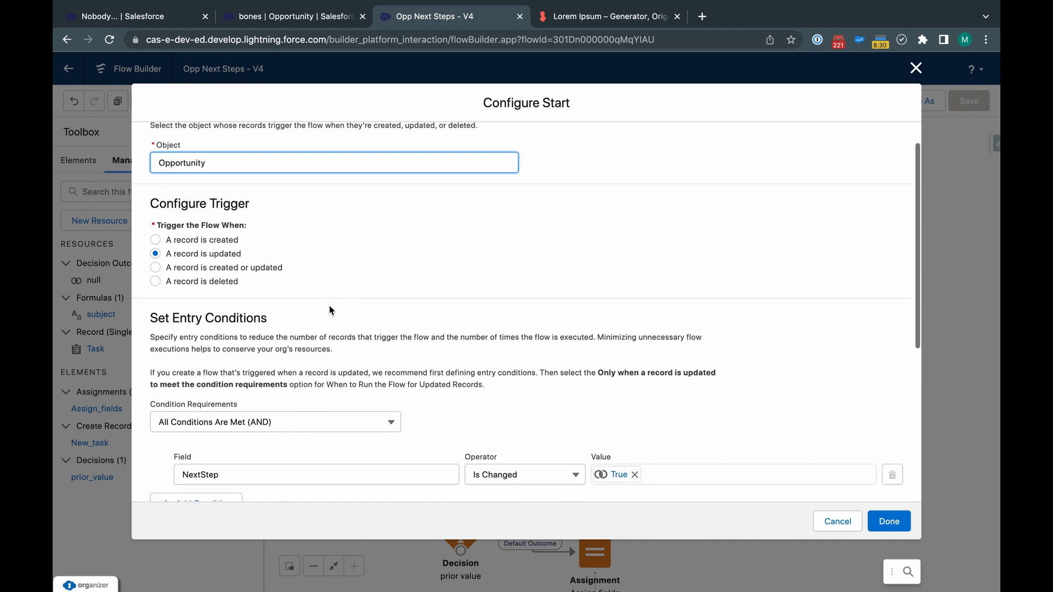
{"action": "scroll", "coordinate": [330, 307], "scroll_direction": "down", "scroll_amount": 2}
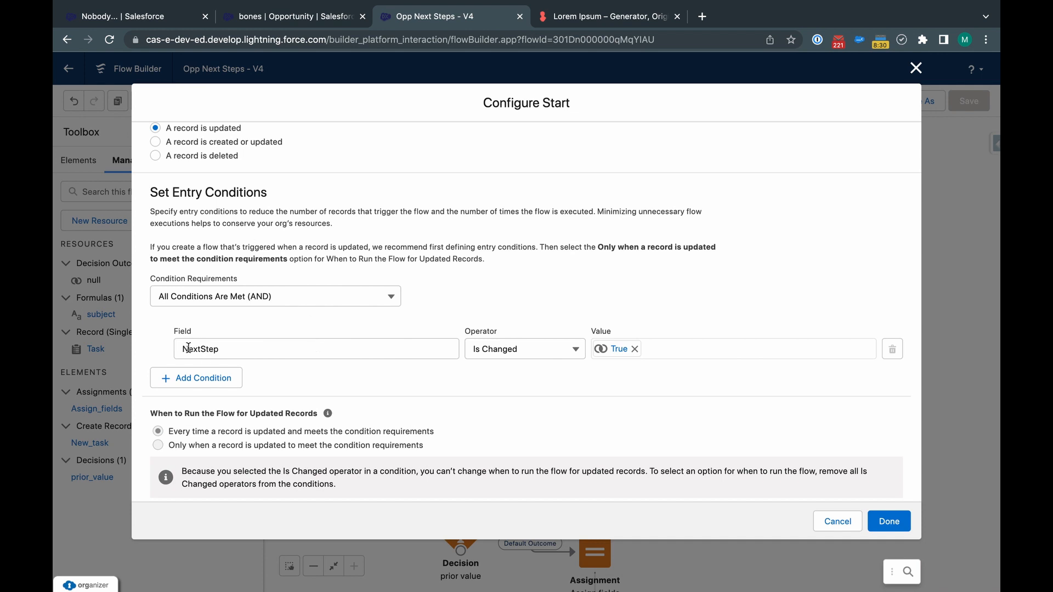
{"action": "left_click", "coordinate": [208, 351]}
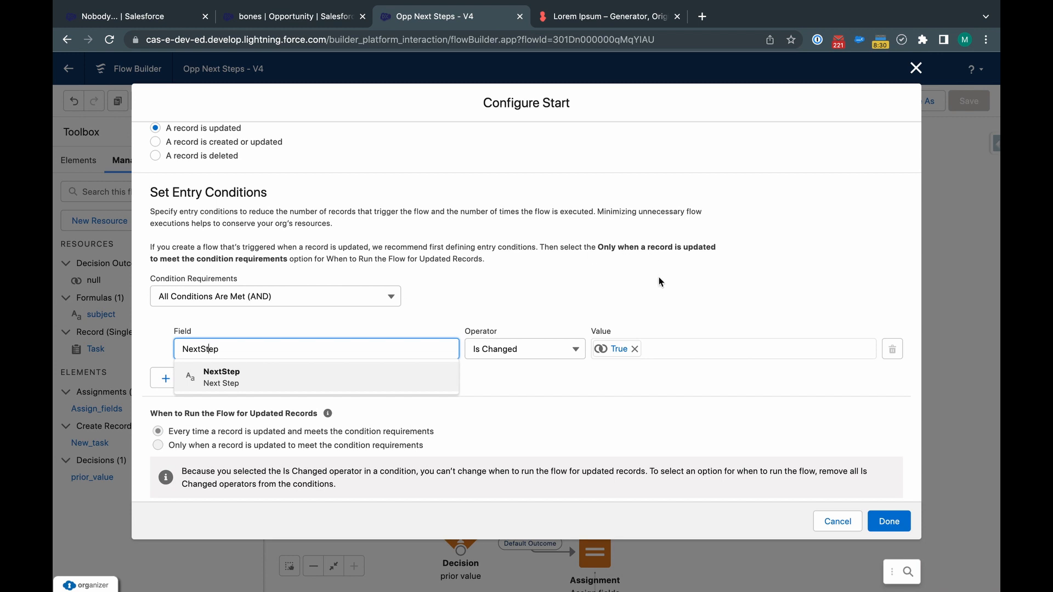
{"action": "left_click", "coordinate": [509, 307]}
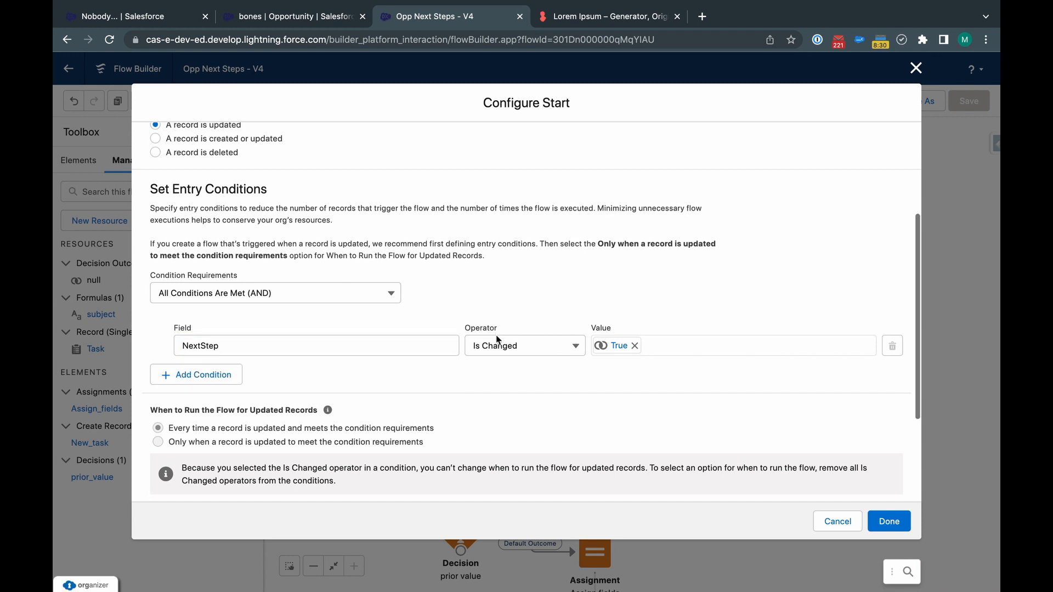
{"action": "scroll", "coordinate": [506, 322], "scroll_direction": "down", "scroll_amount": 3}
{"action": "left_click", "coordinate": [834, 521]}
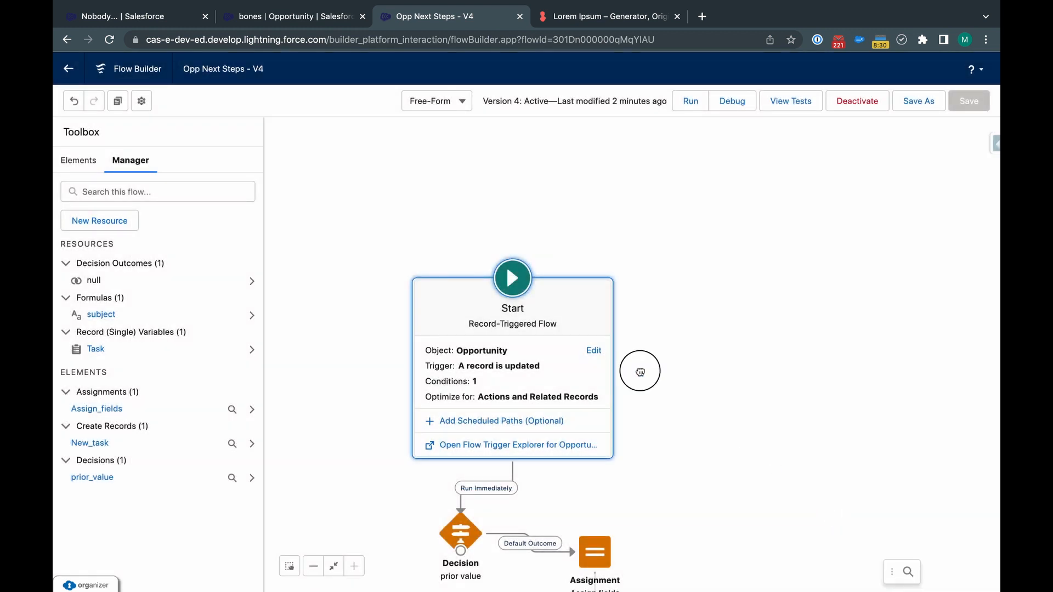
Reselect $Record__Prior.NextStep as the condition resource for the null outcome of the prior value decision, and close it without saving
{"action": "left_click_drag", "start_coordinate": [639, 369], "coordinate": [615, 270]}
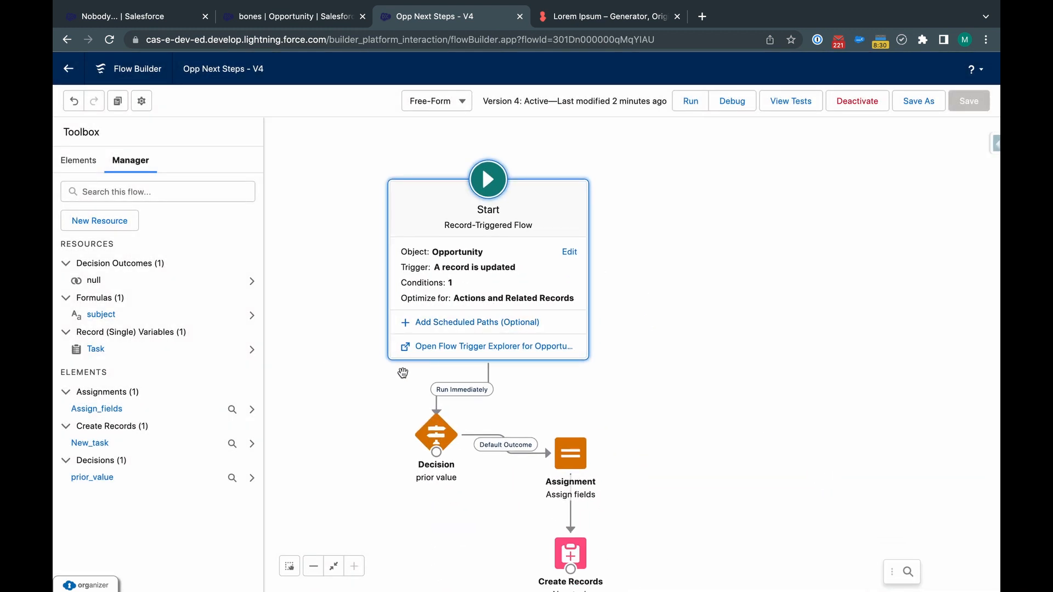
{"action": "left_click", "coordinate": [442, 428]}
{"action": "double_click", "coordinate": [441, 428]}
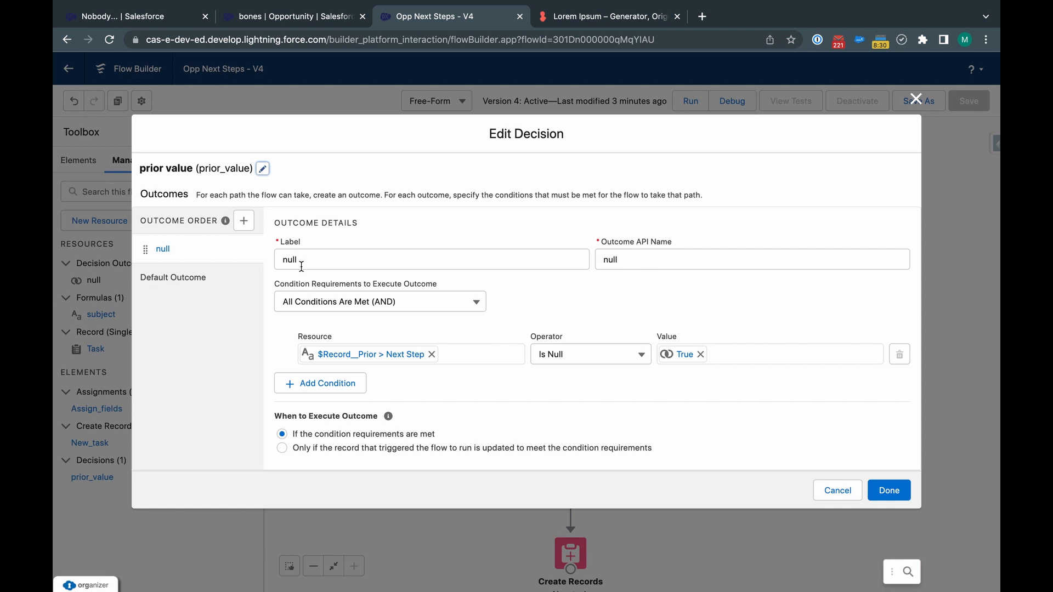
{"action": "left_click", "coordinate": [333, 356]}
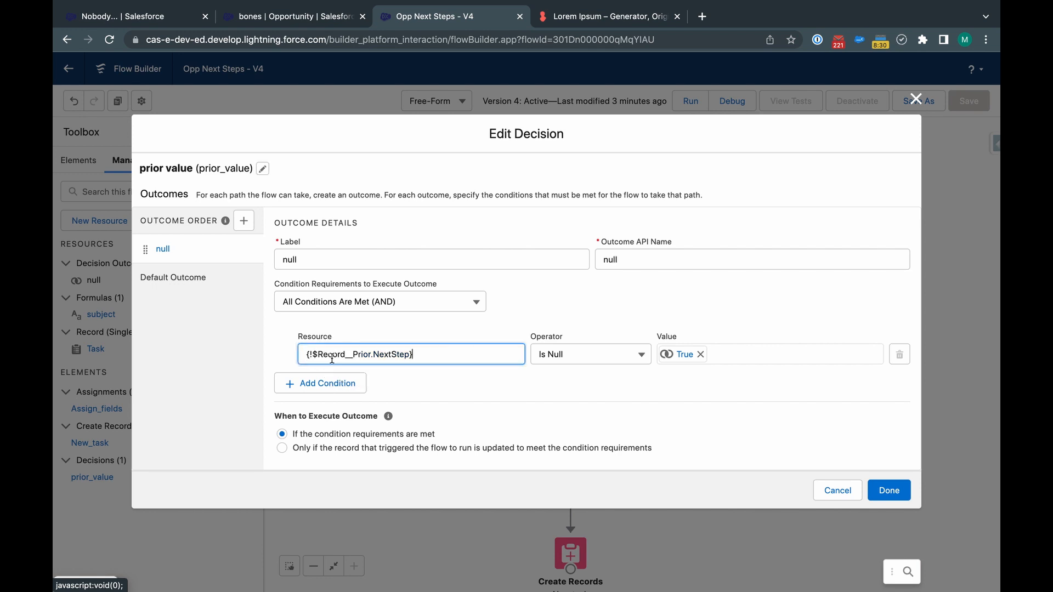
{"action": "triple_click", "coordinate": [387, 355]}
{"action": "key", "text": "BackSpace"}
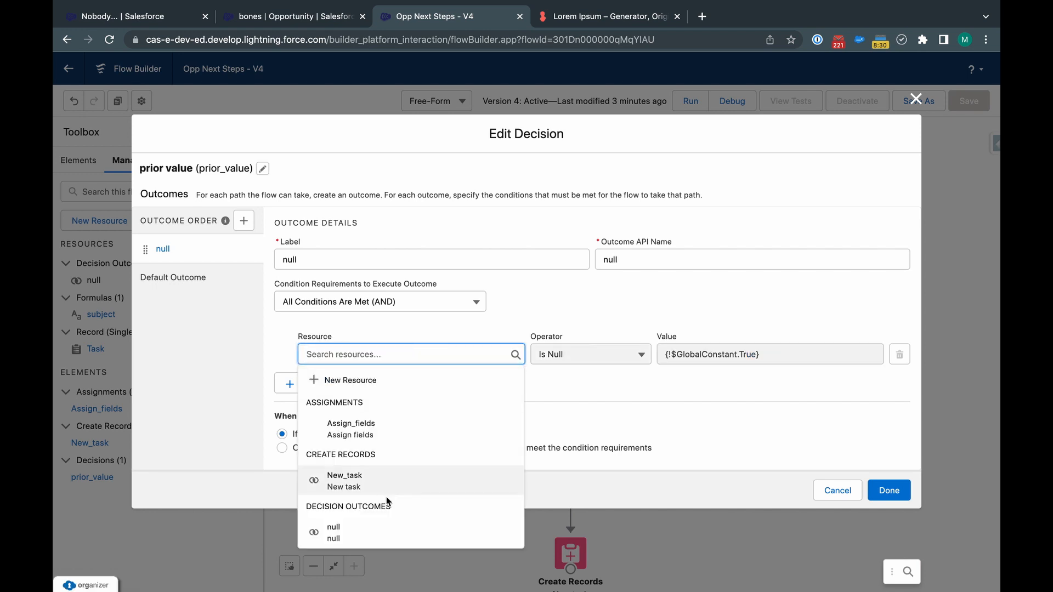
{"action": "scroll", "coordinate": [386, 499], "scroll_direction": "down", "scroll_amount": 5}
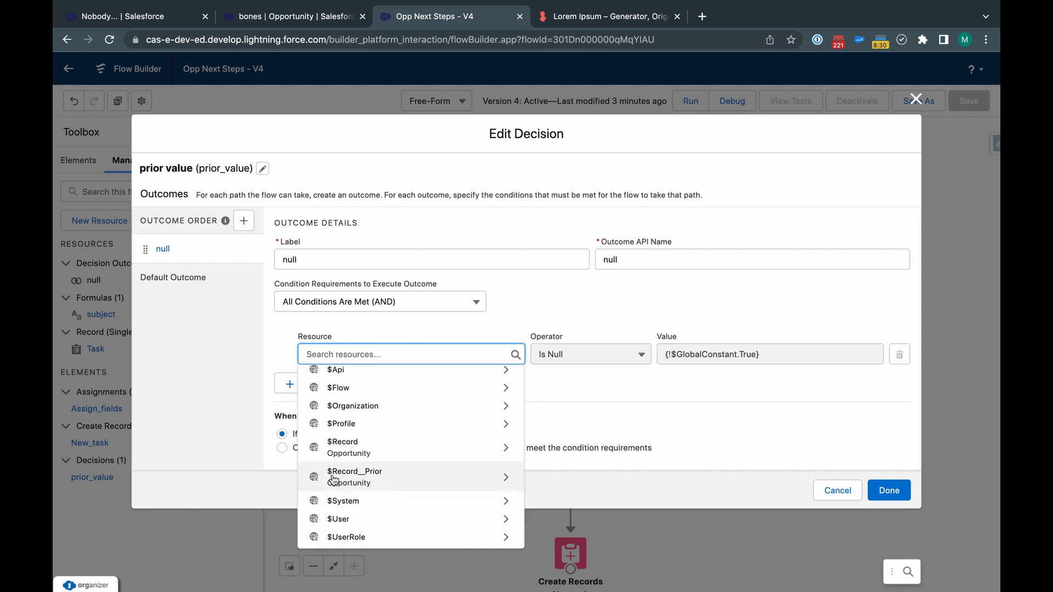
{"action": "left_click", "coordinate": [393, 486]}
{"action": "type", "text": "nex"}
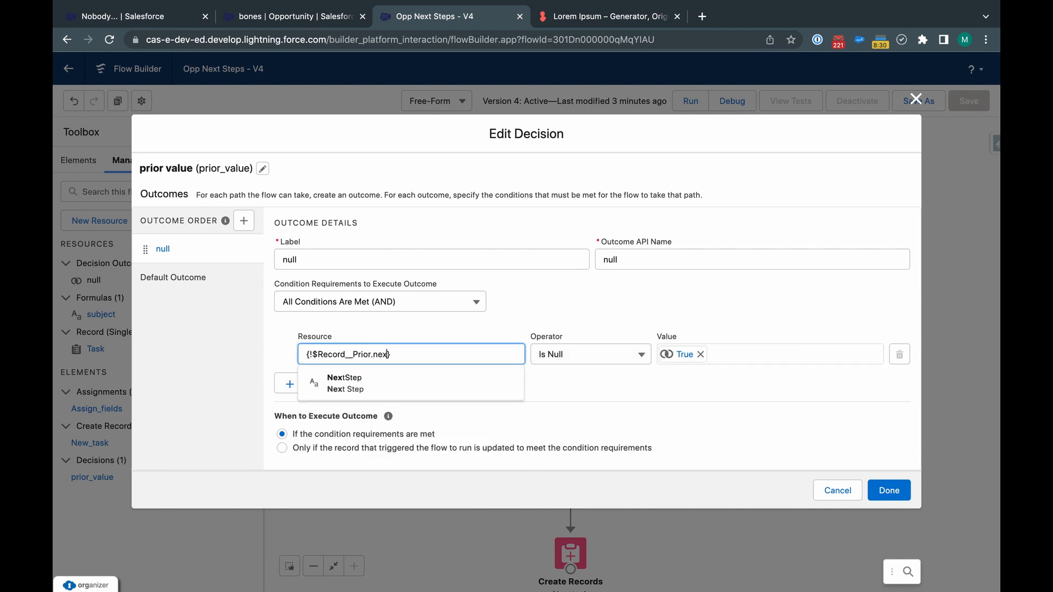
{"action": "left_click", "coordinate": [375, 388]}
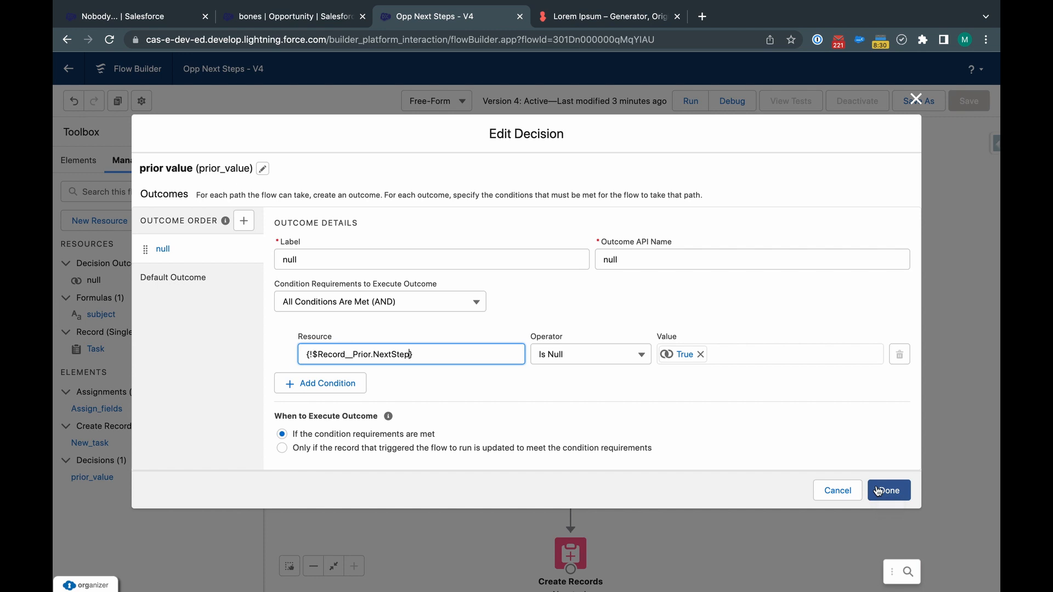
{"action": "left_click", "coordinate": [913, 99]}
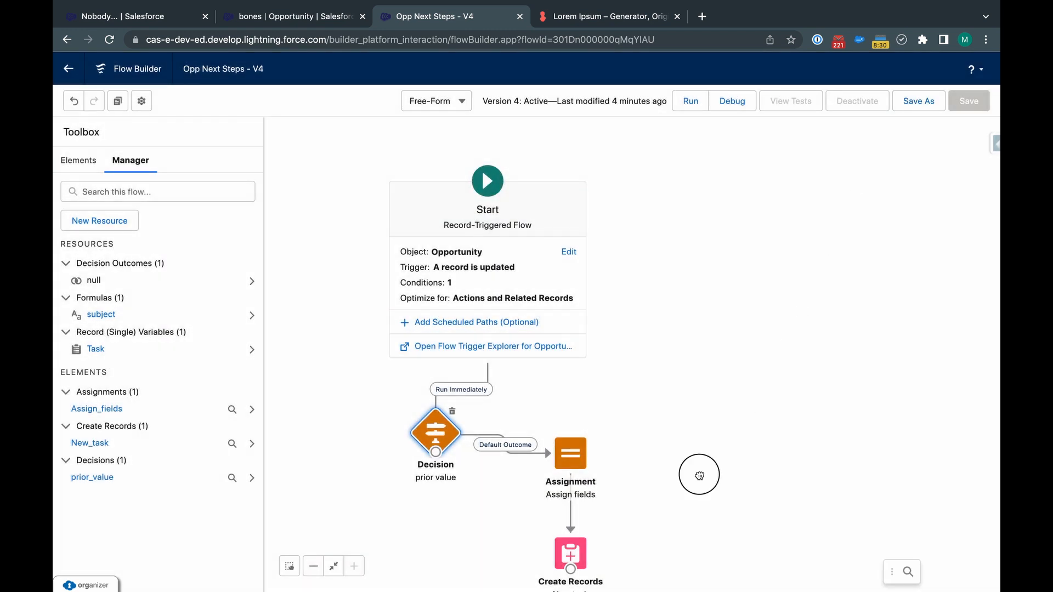
Examine the variable values in the Assign fields assignment, especially the Task Description value, and cancel
{"action": "left_click_drag", "start_coordinate": [699, 476], "coordinate": [731, 404]}
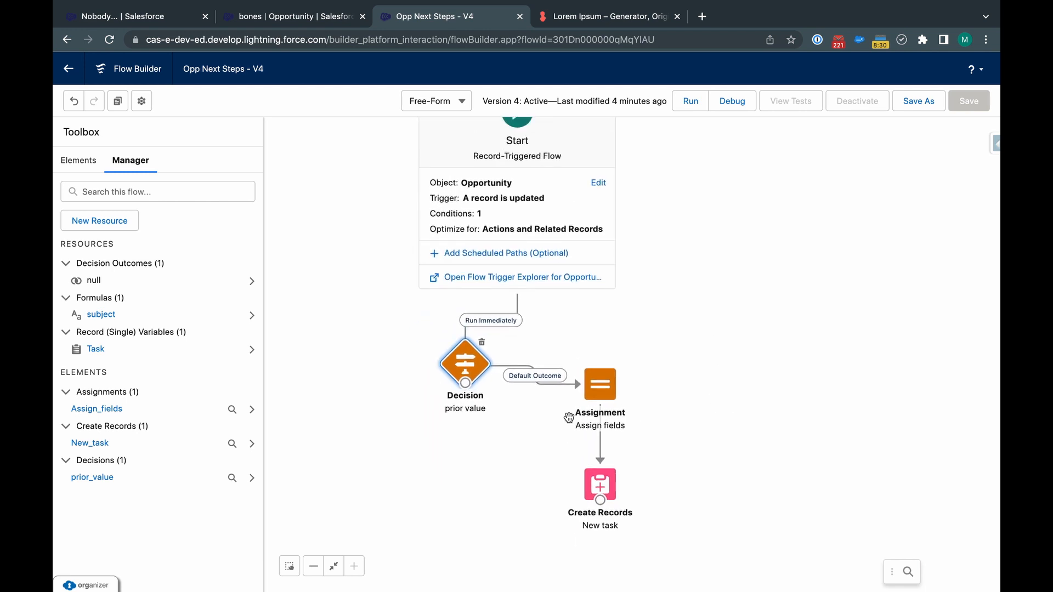
{"action": "double_click", "coordinate": [592, 394]}
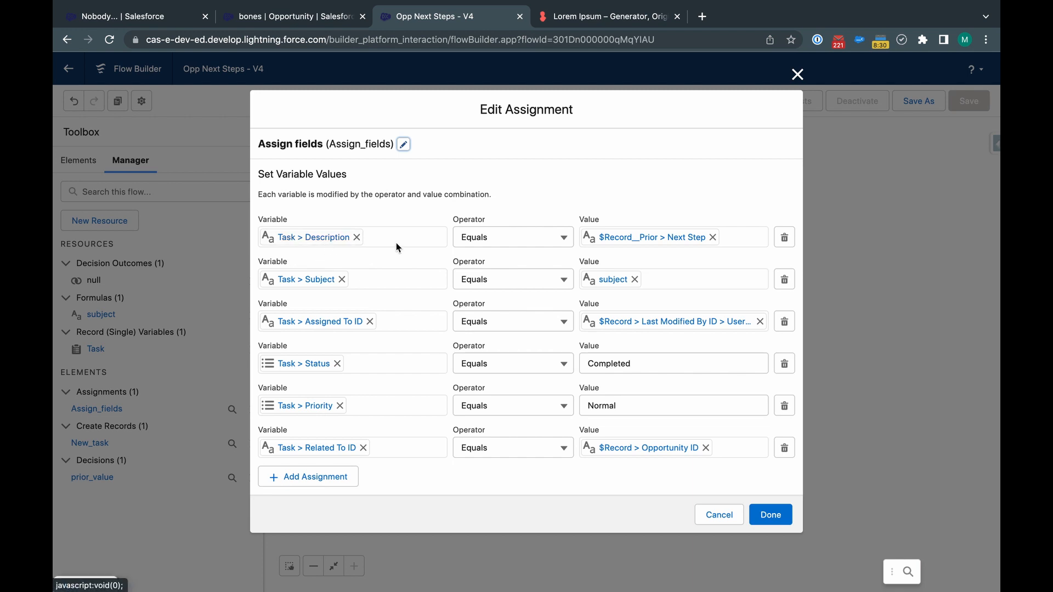
{"action": "left_click", "coordinate": [647, 242]}
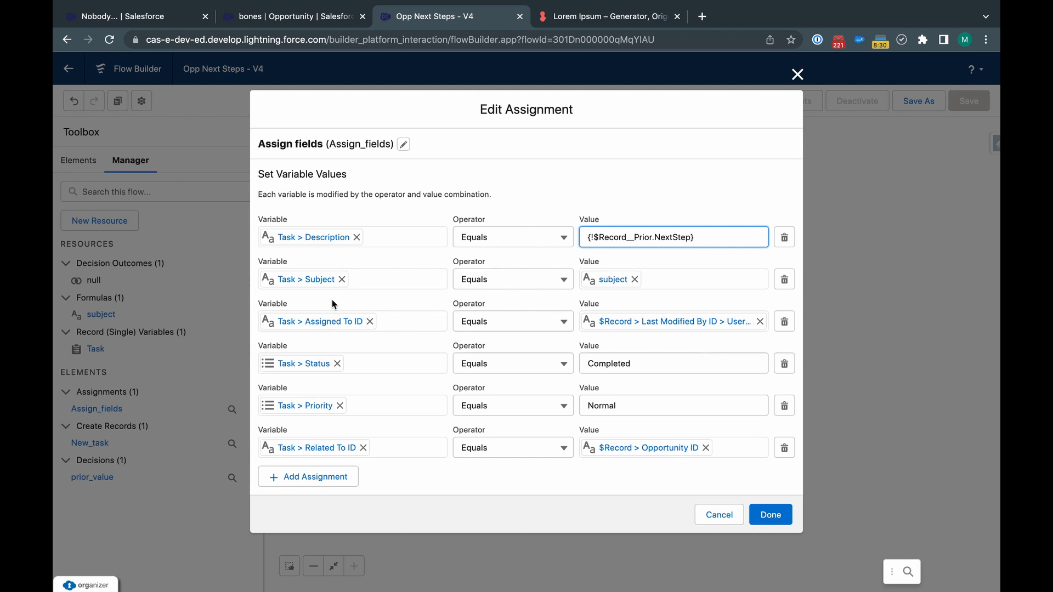
{"action": "left_click", "coordinate": [739, 523]}
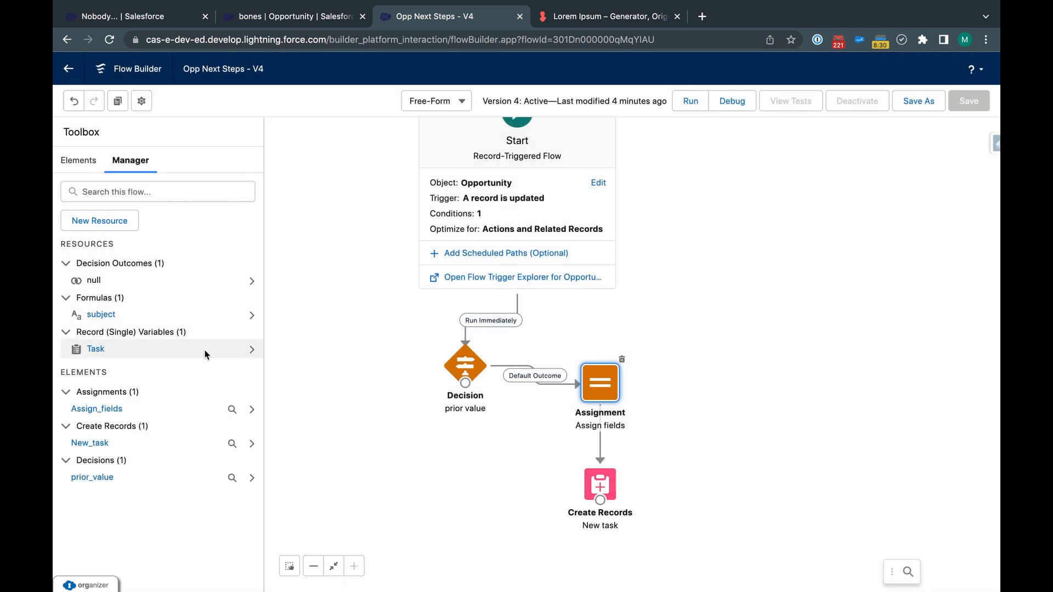
Insert a sample LEFT function into the subject formula and set its number of characters to 5
{"action": "double_click", "coordinate": [189, 314]}
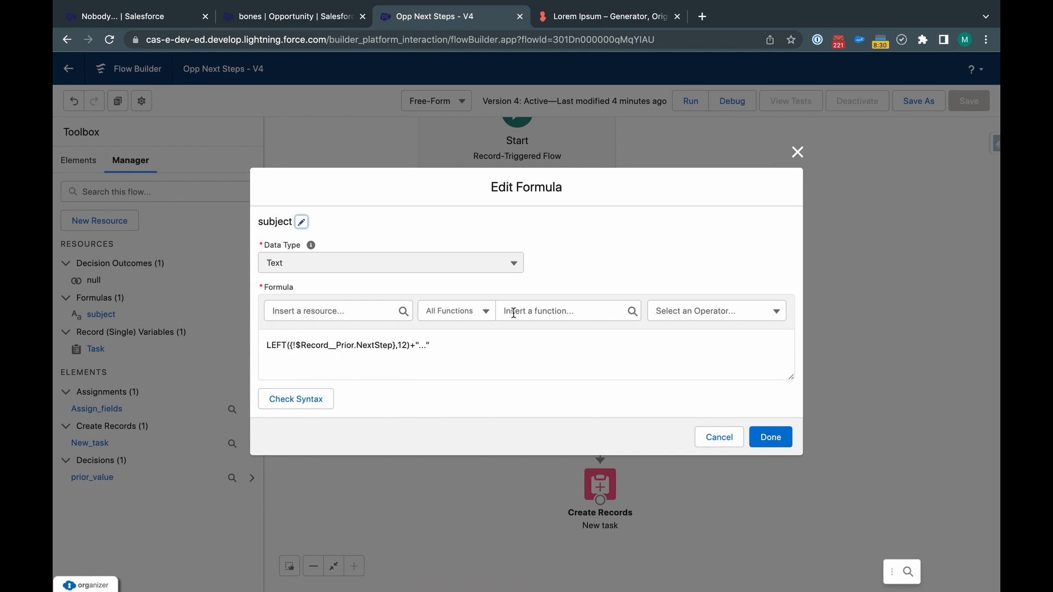
{"action": "left_click", "coordinate": [505, 353]}
{"action": "left_click", "coordinate": [537, 314]}
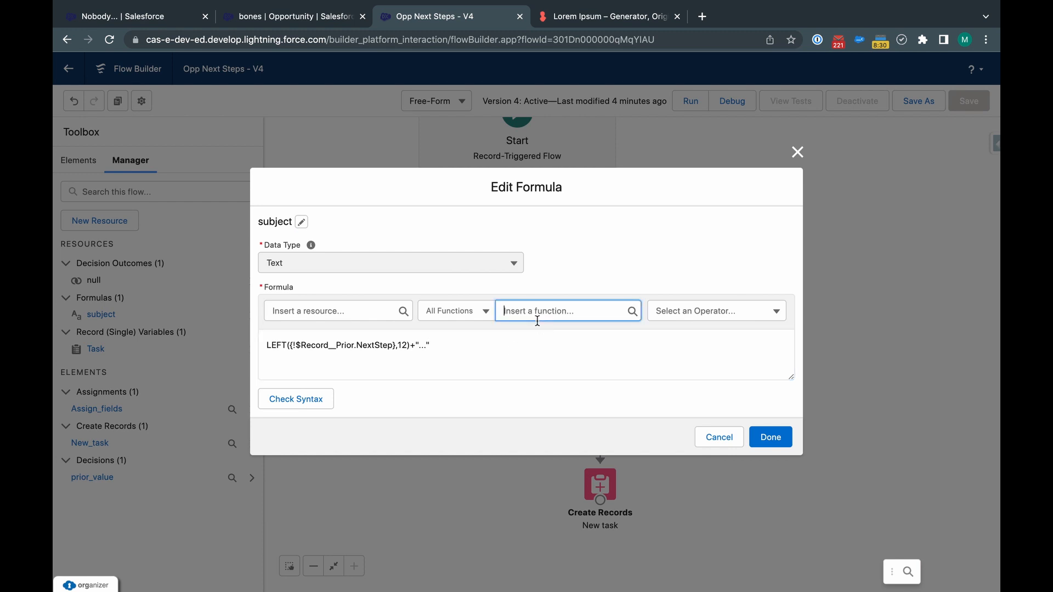
{"action": "type", "text": "left"}
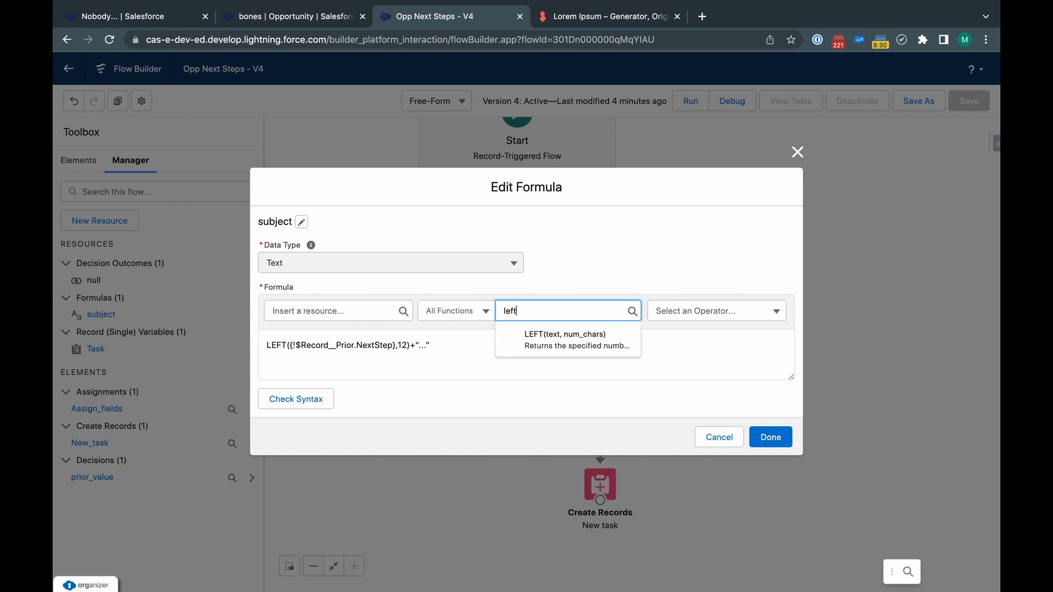
{"action": "left_click", "coordinate": [584, 349]}
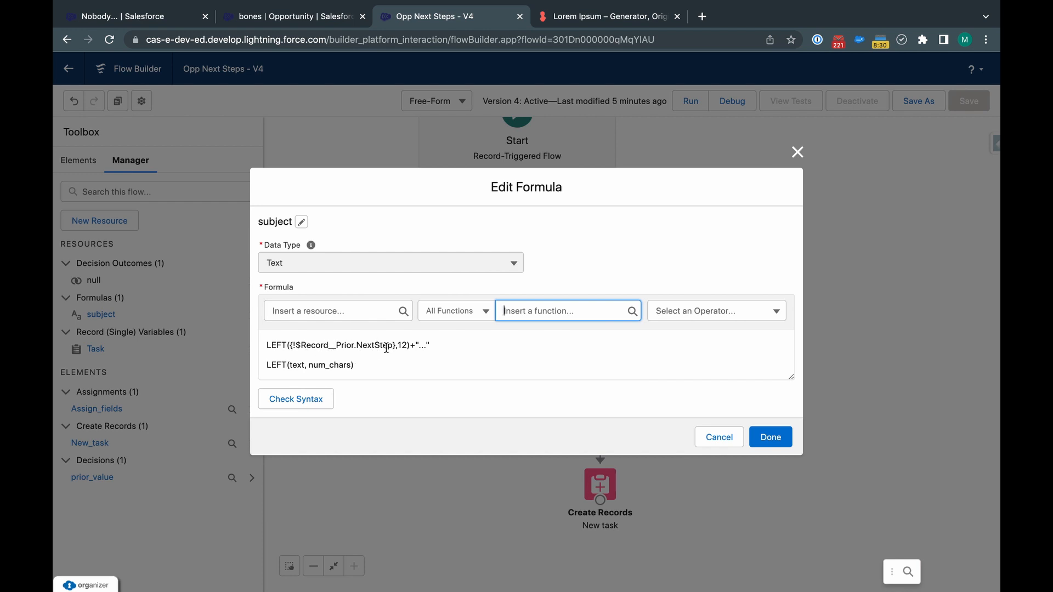
{"action": "double_click", "coordinate": [298, 365]}
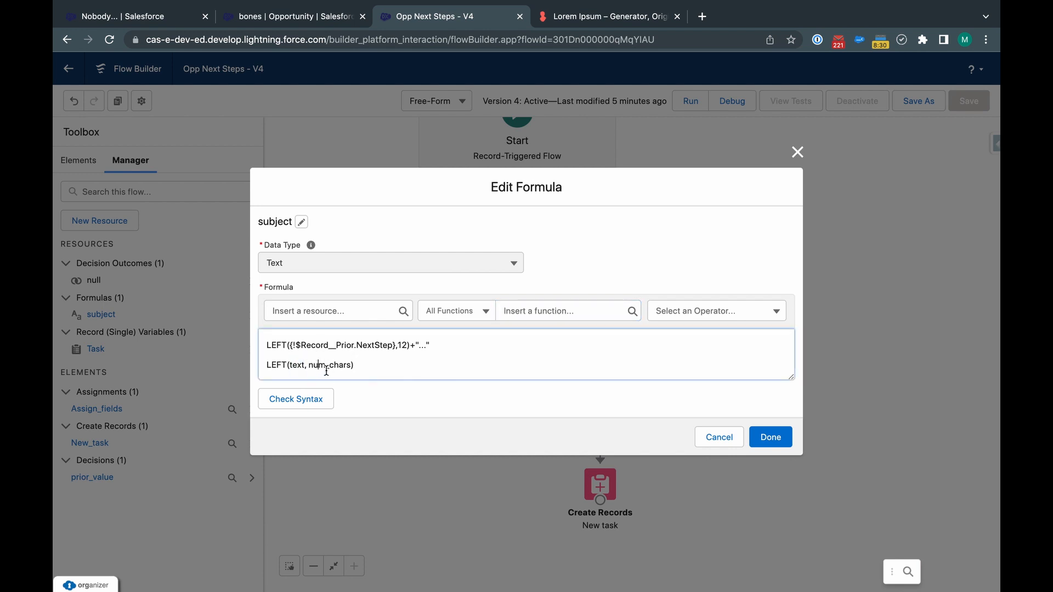
{"action": "double_click", "coordinate": [325, 366]}
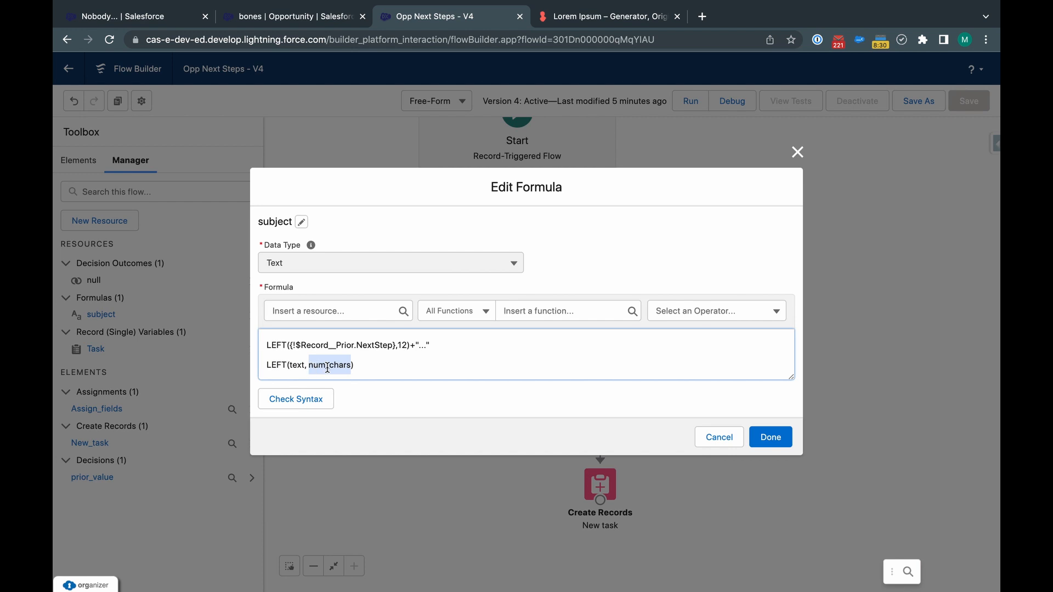
{"action": "type", "text": "5"}
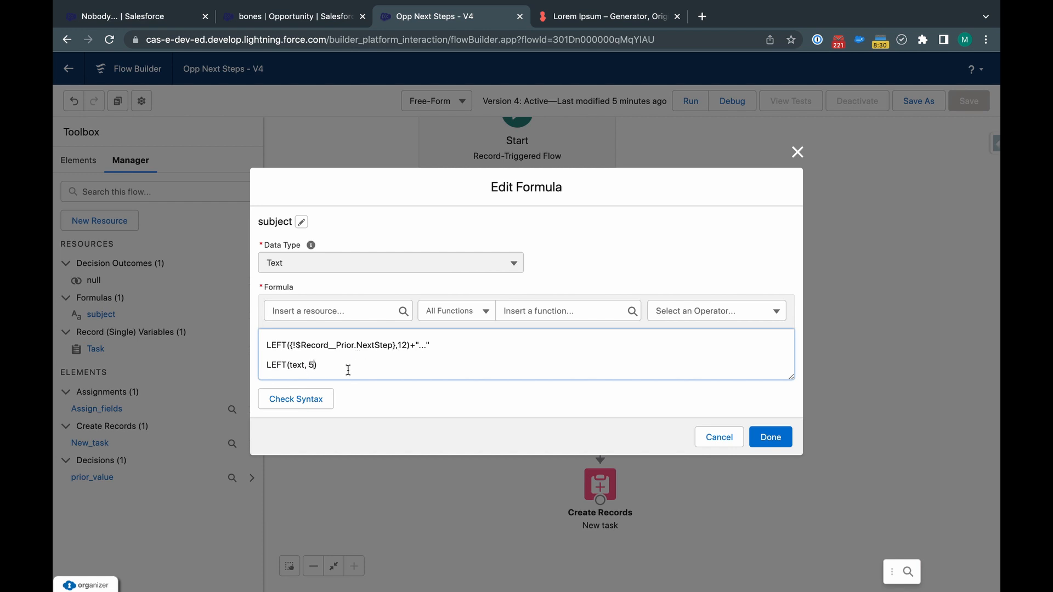
Remove the sample LEFT function from the subject formula and close the formula without saving
{"action": "left_click_drag", "start_coordinate": [318, 365], "coordinate": [295, 371]}
{"action": "key", "text": "BackSpace"}
{"action": "key", "text": "BackSpace"}
{"action": "left_click_drag", "start_coordinate": [430, 346], "coordinate": [414, 346]}
{"action": "left_click_drag", "start_coordinate": [331, 369], "coordinate": [266, 368]}
{"action": "key", "text": "BackSpace"}
{"action": "key", "text": "BackSpace"}
{"action": "left_click", "coordinate": [796, 152]}
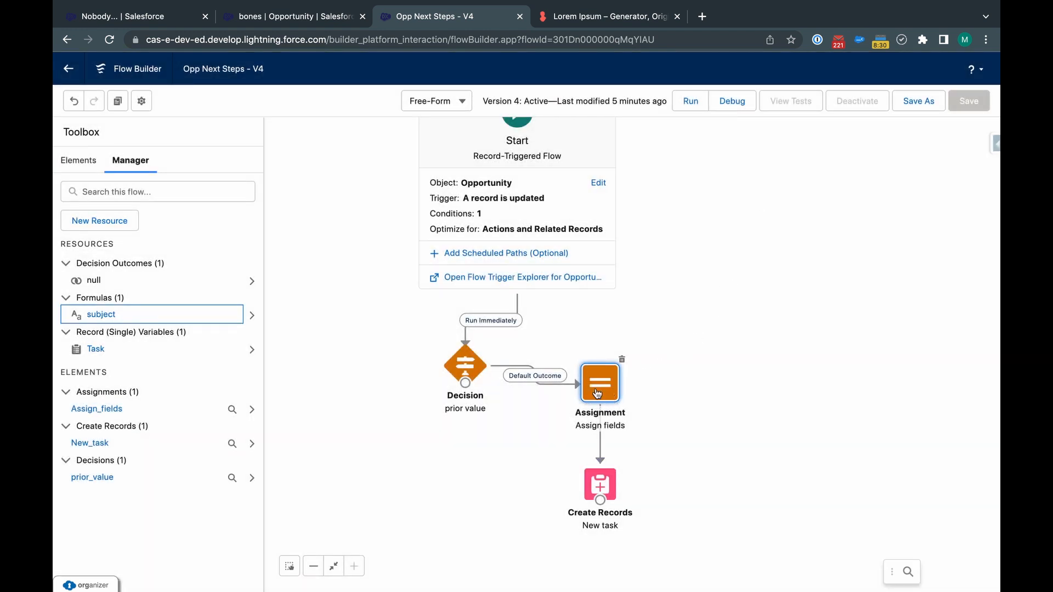
Reopen the Assign fields assignment to examine the remaining task values, including the Related To ID value, and cancel
{"action": "double_click", "coordinate": [597, 392]}
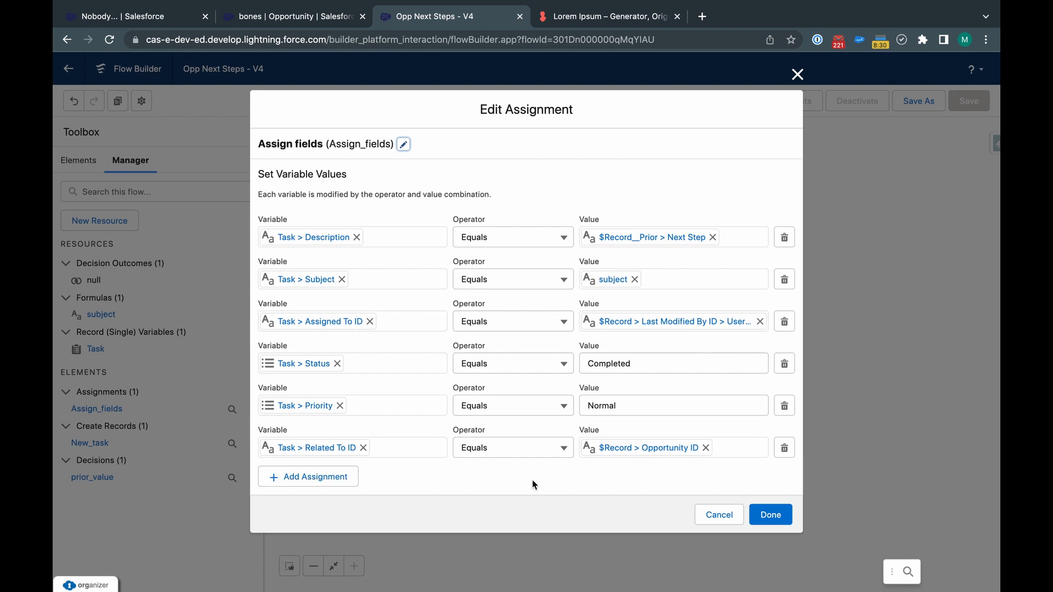
{"action": "left_click", "coordinate": [665, 453]}
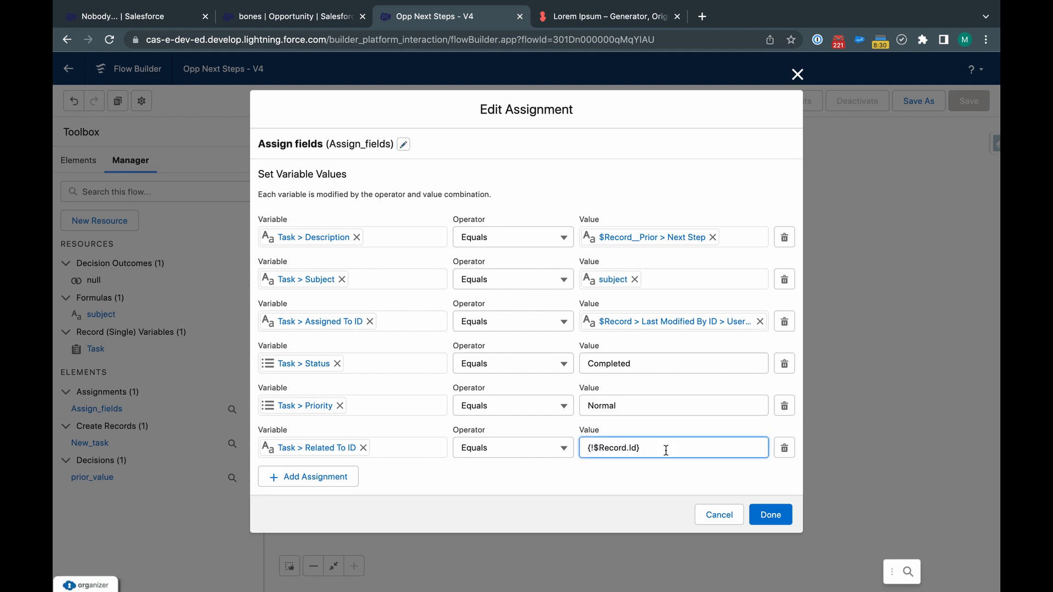
{"action": "left_click", "coordinate": [681, 466]}
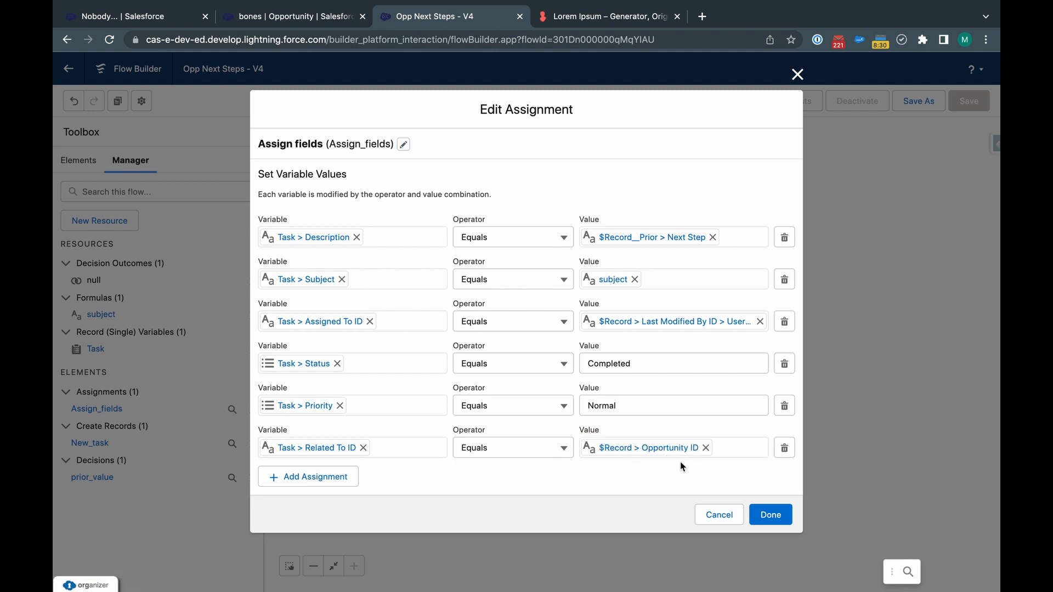
{"action": "left_click", "coordinate": [718, 515]}
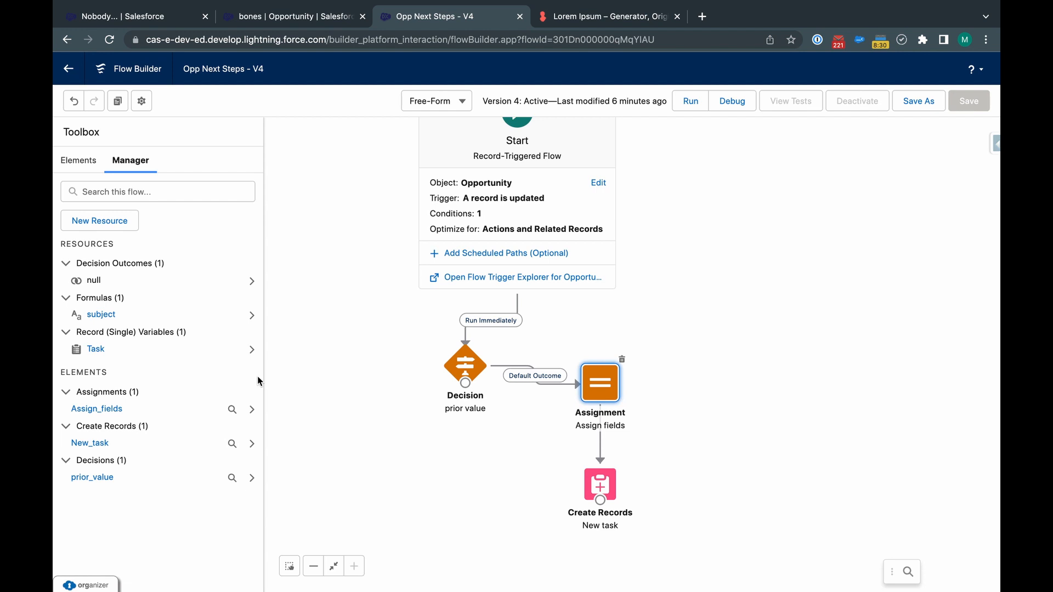
Check the data type and object of the Task record variable and close it without changes
{"action": "left_click", "coordinate": [215, 351]}
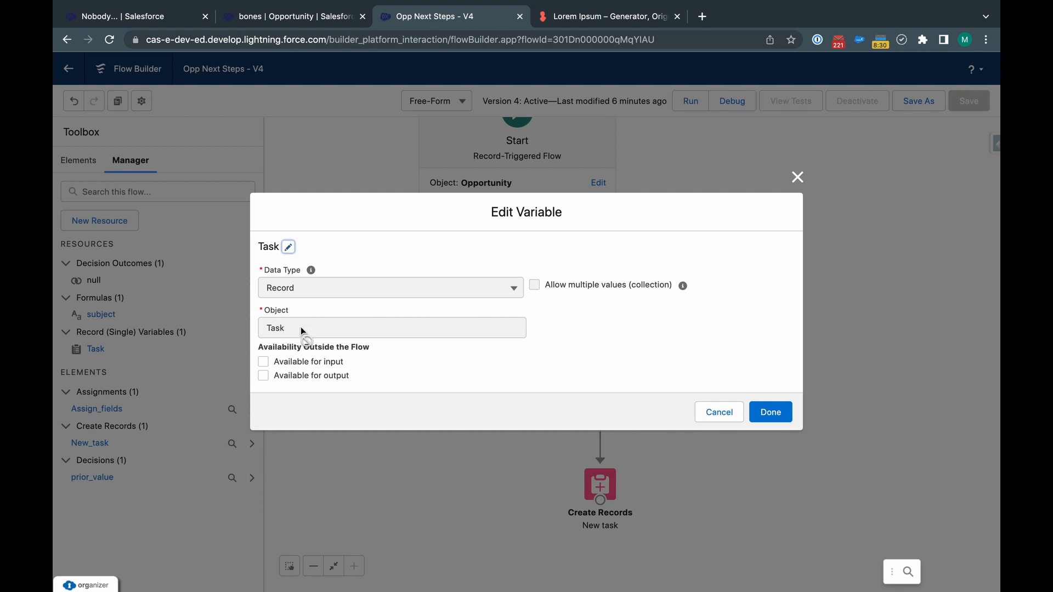
{"action": "left_click", "coordinate": [727, 412]}
Clear the Task Status variable in the Assign fields assignment, select Task > Status again, and confirm the assignment
{"action": "double_click", "coordinate": [603, 385]}
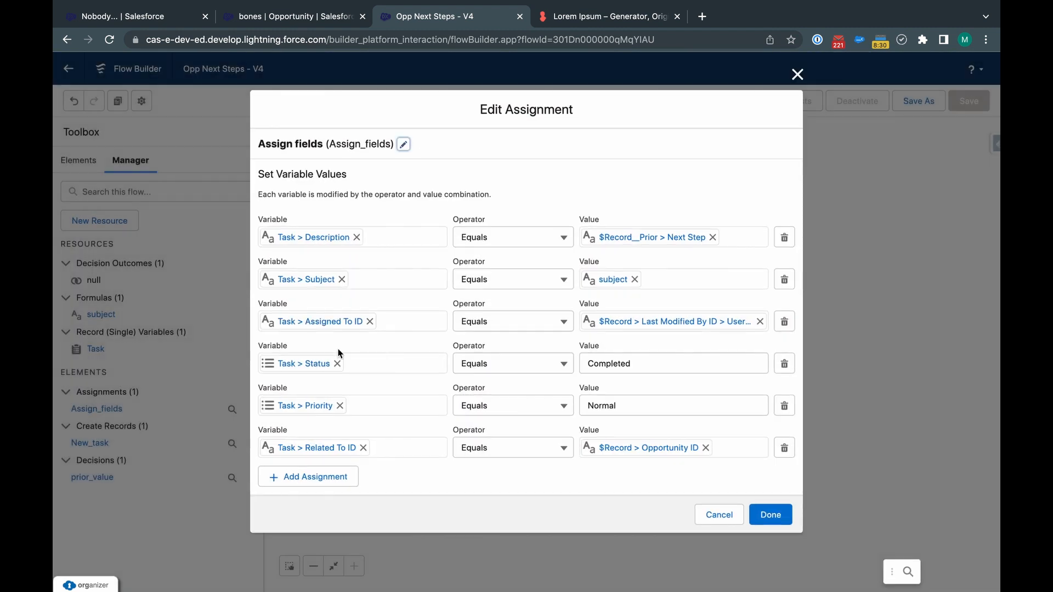
{"action": "left_click", "coordinate": [305, 363]}
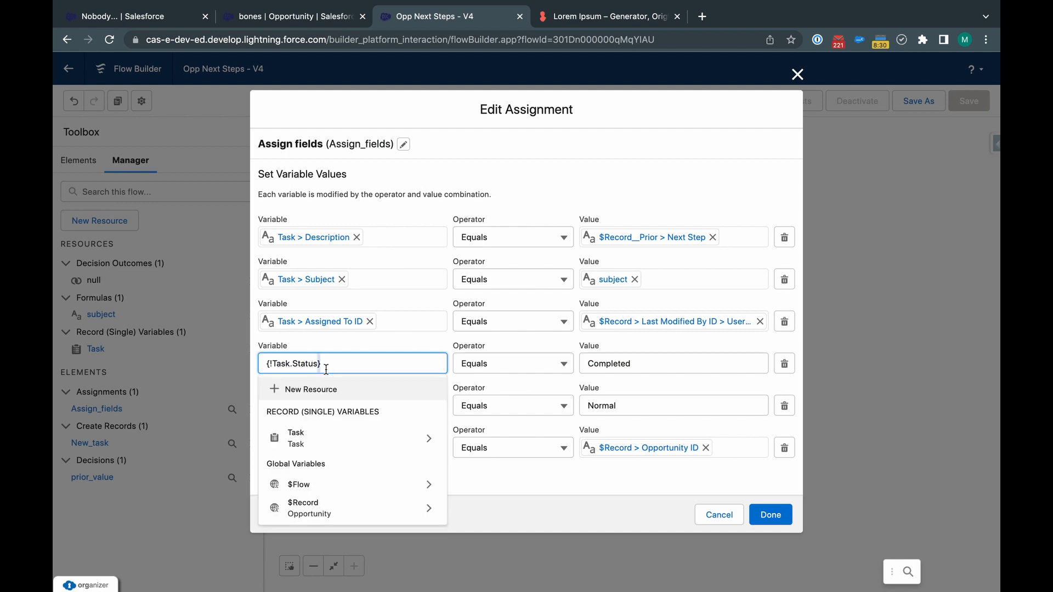
{"action": "key", "text": "super+a"}
{"action": "key", "text": "BackSpace"}
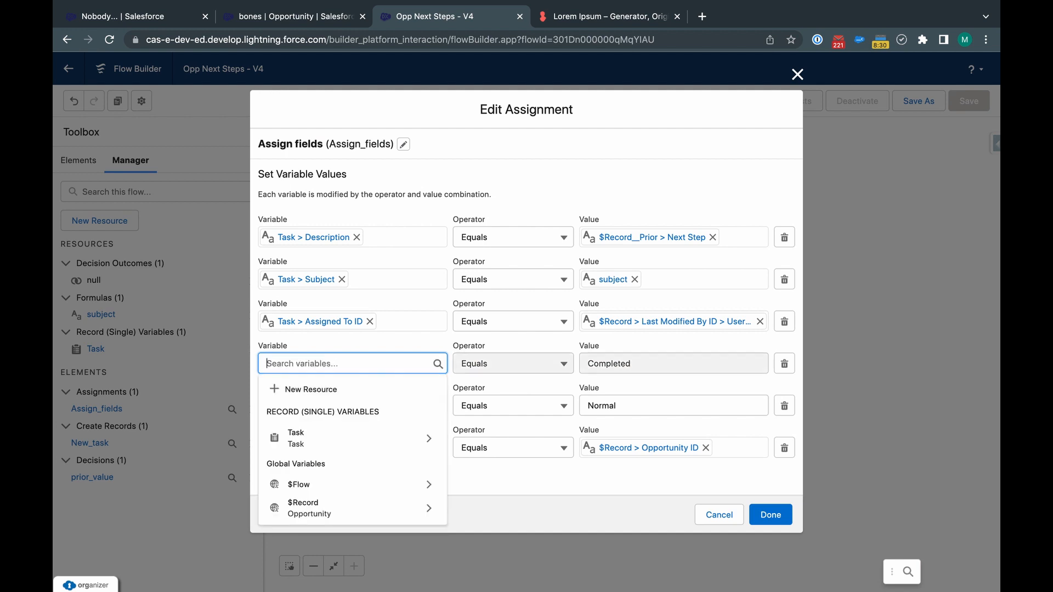
{"action": "type", "text": "te"}
{"action": "key", "text": "BackSpace"}
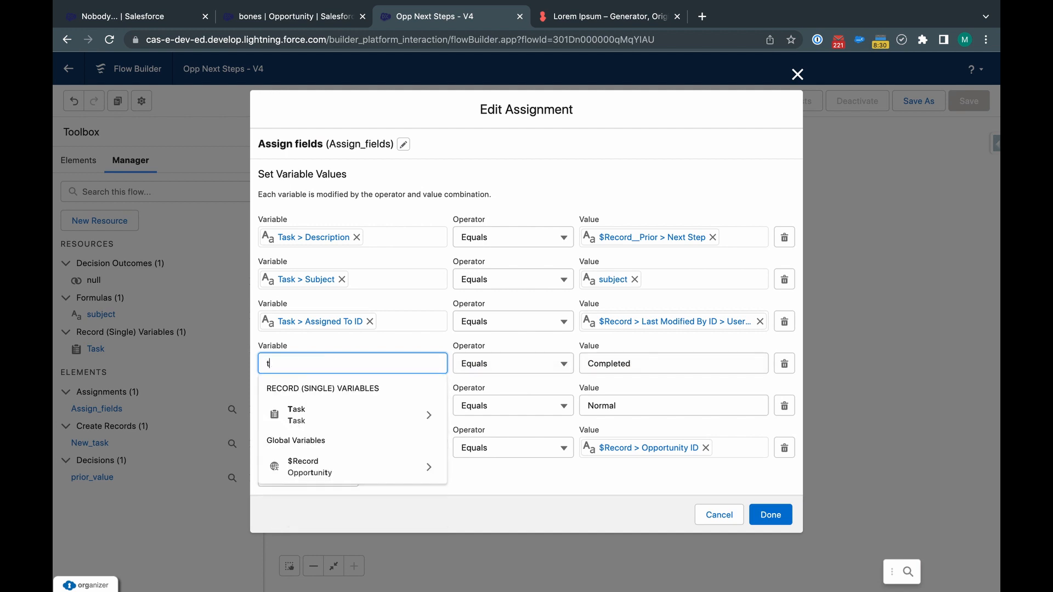
{"action": "type", "text": "as"}
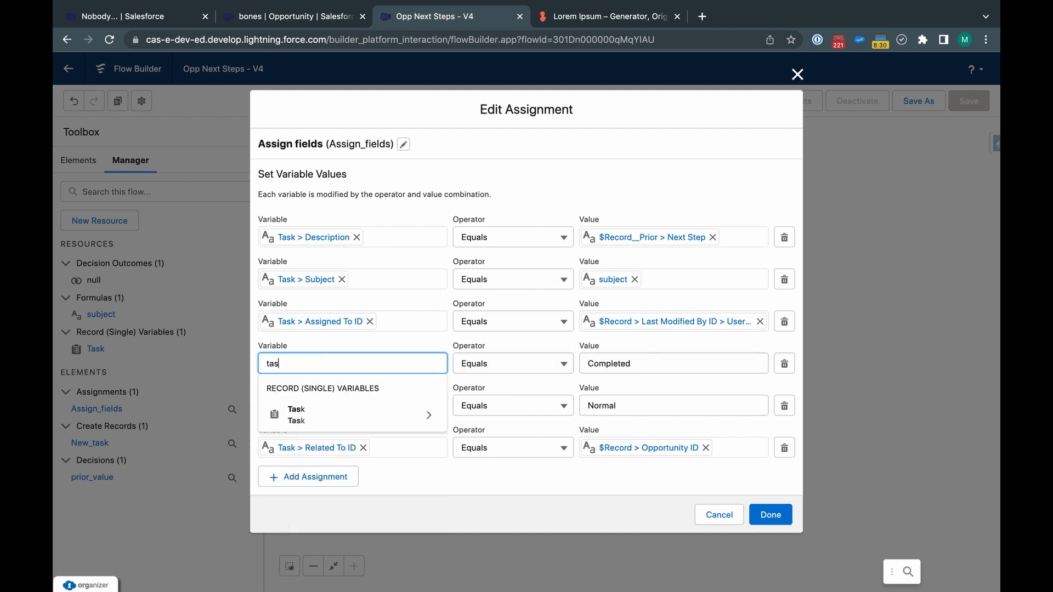
{"action": "left_click", "coordinate": [328, 415]}
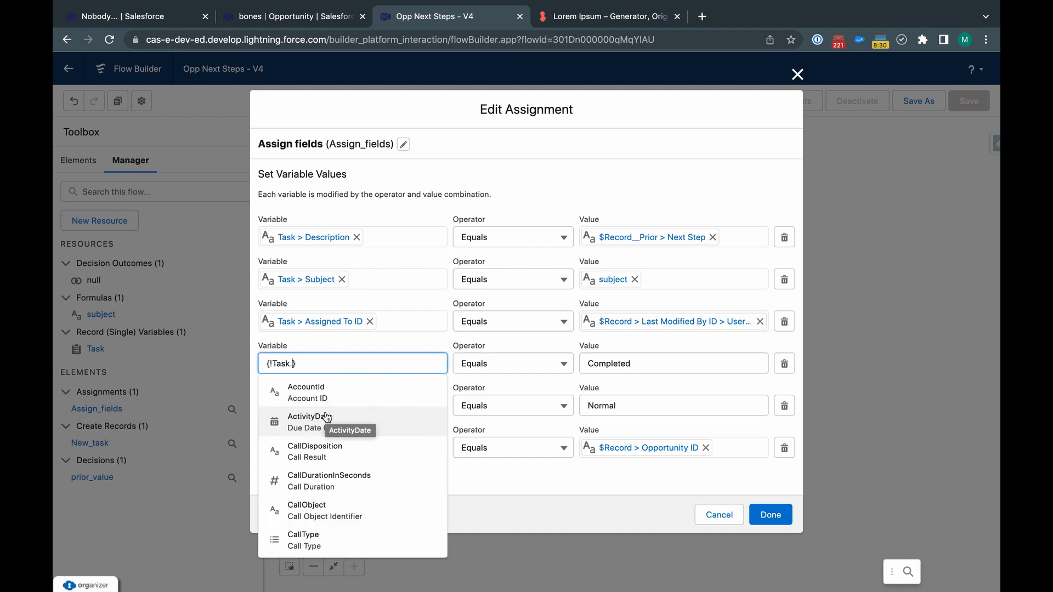
{"action": "type", "text": "sta"}
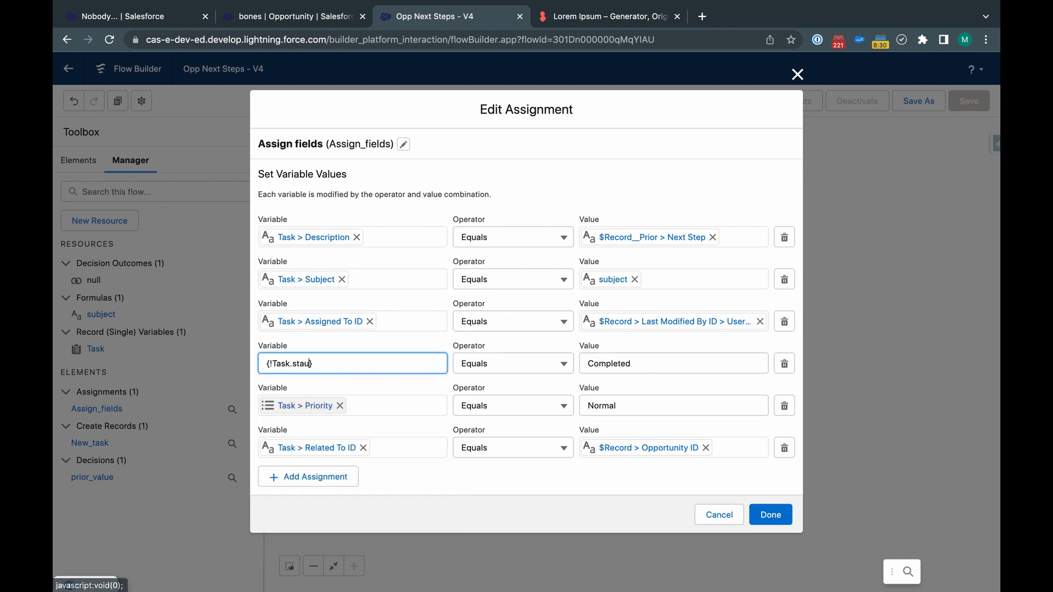
{"action": "left_click", "coordinate": [296, 449]}
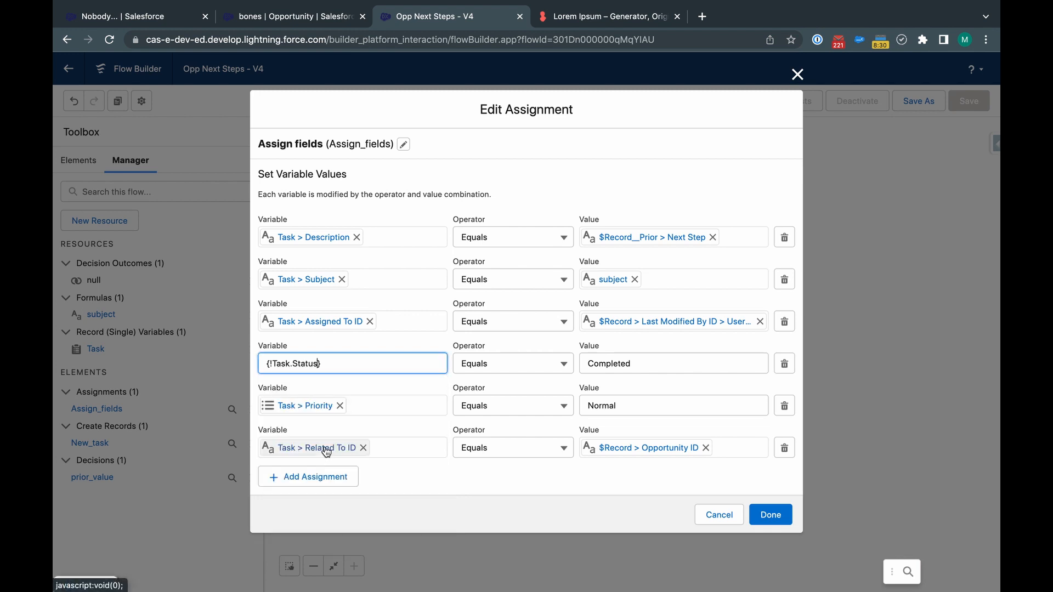
{"action": "left_click", "coordinate": [783, 512]}
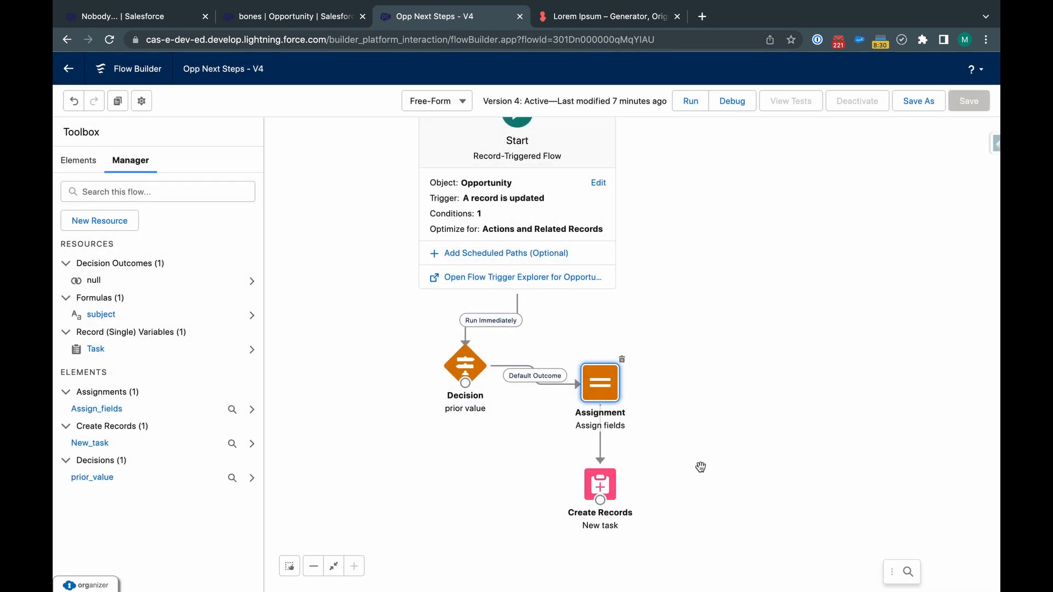
Examine how the New task Create Records element sets its record fields from the Task variable, and cancel
{"action": "left_click", "coordinate": [610, 485]}
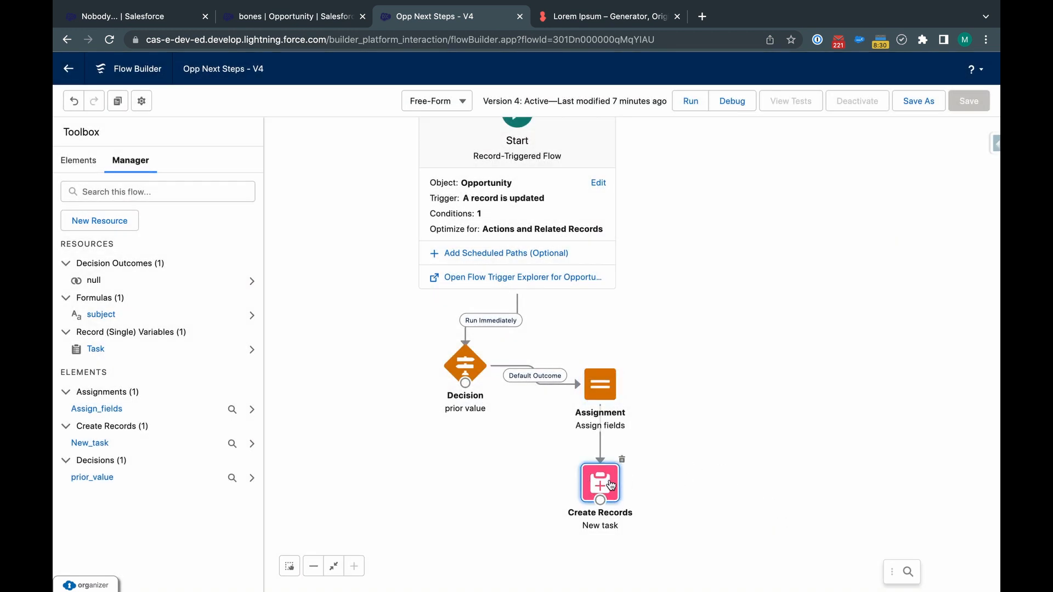
{"action": "double_click", "coordinate": [610, 485]}
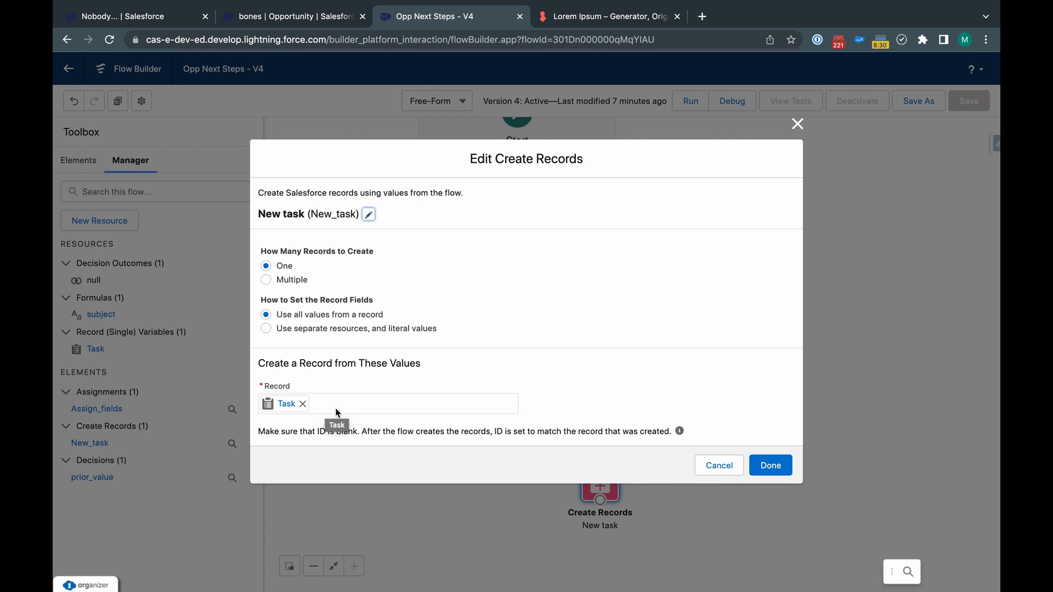
{"action": "left_click", "coordinate": [719, 467]}
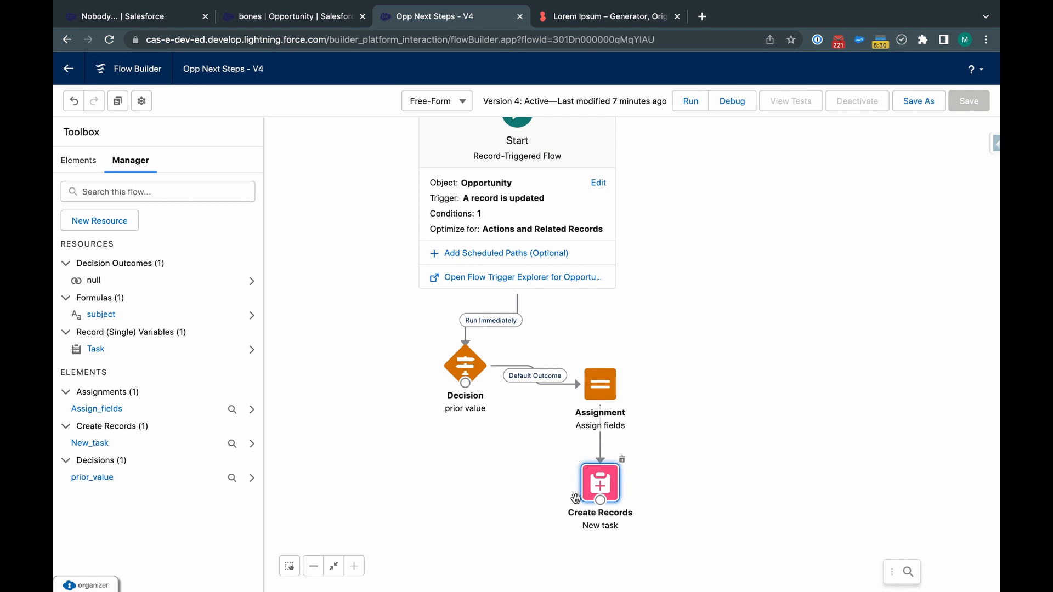
Save the Opp Next Steps flow as a new version and activate it
{"action": "left_click", "coordinate": [918, 100]}
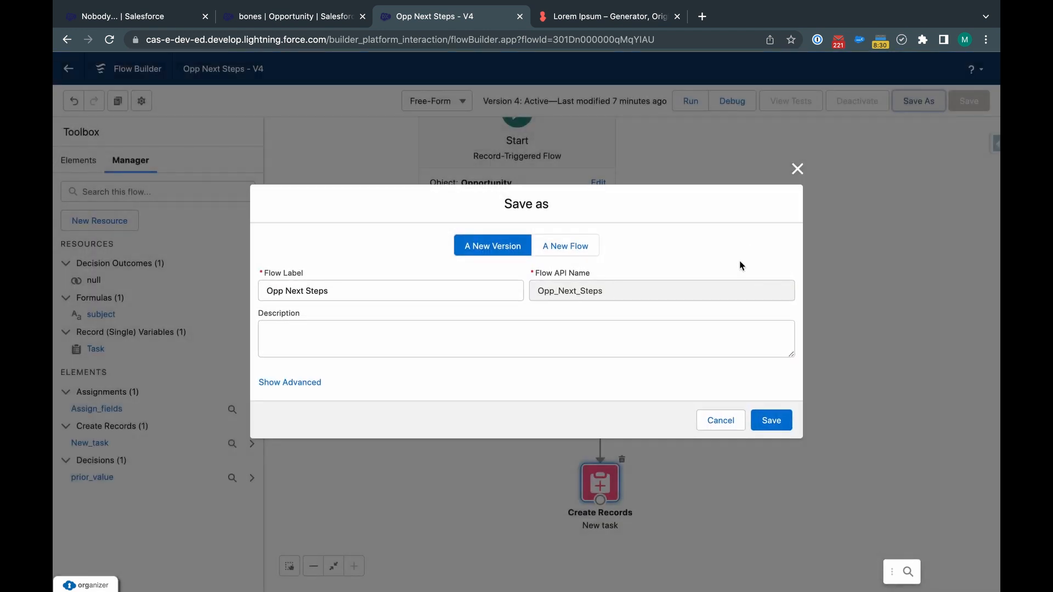
{"action": "left_click", "coordinate": [771, 419]}
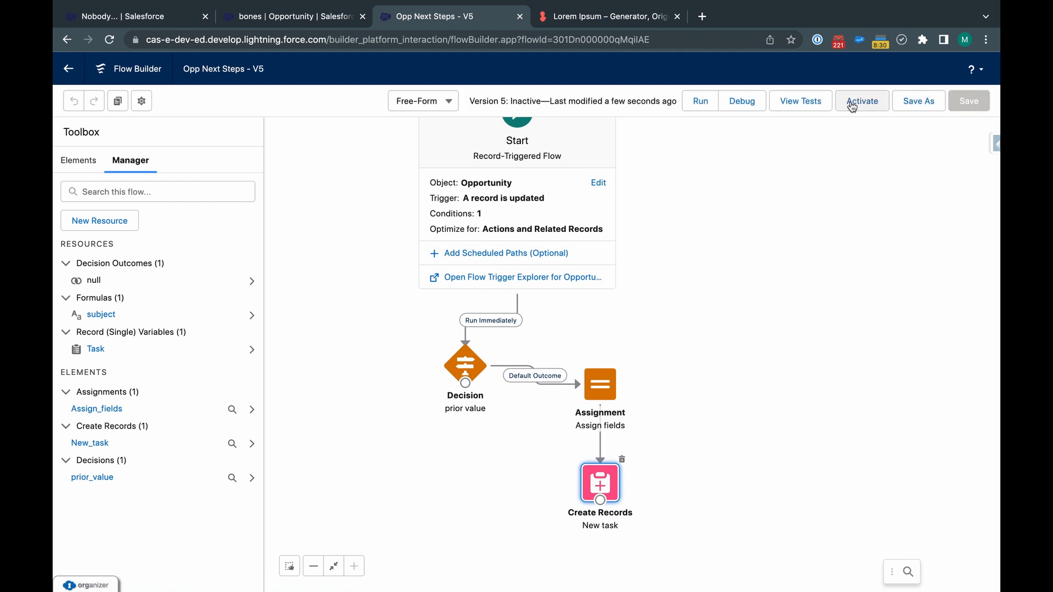
{"action": "left_click", "coordinate": [858, 108]}
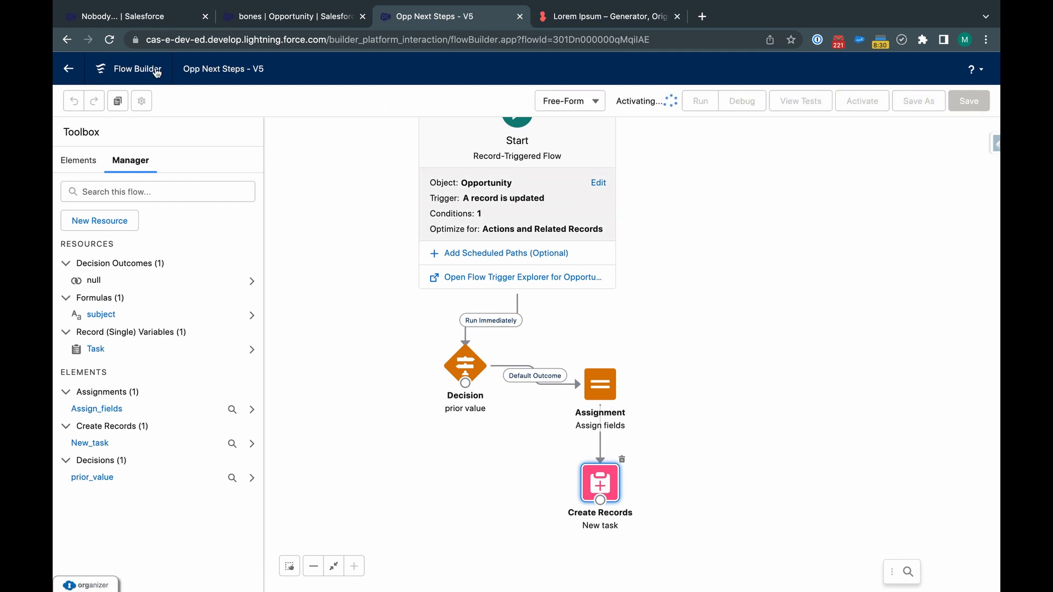
Replace the Next Step value of the bones opportunity with the long Lorem ipsum sample text and save
{"action": "left_click", "coordinate": [246, 24]}
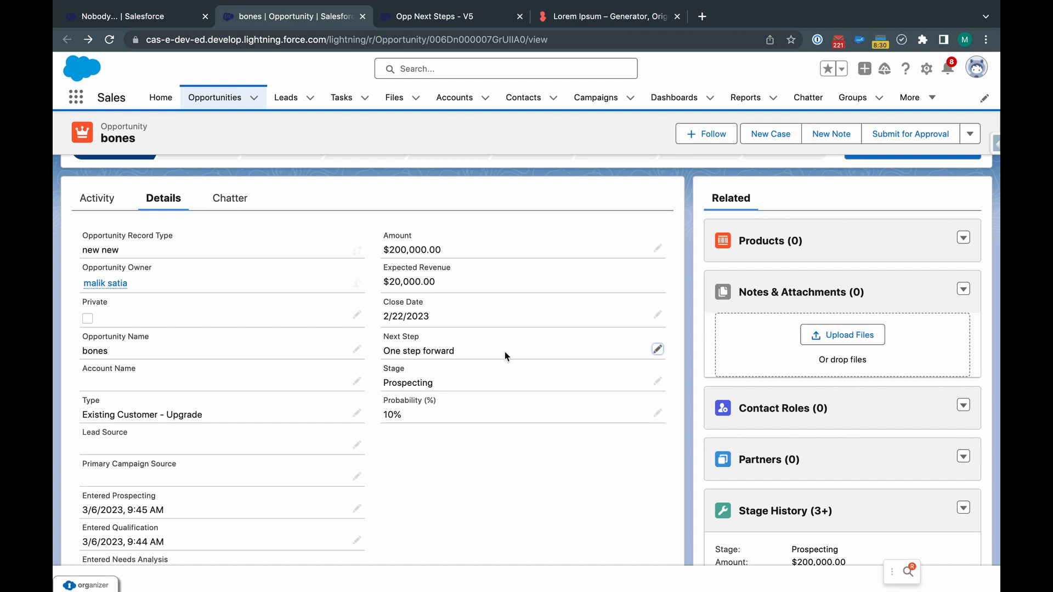
{"action": "left_click", "coordinate": [658, 350]}
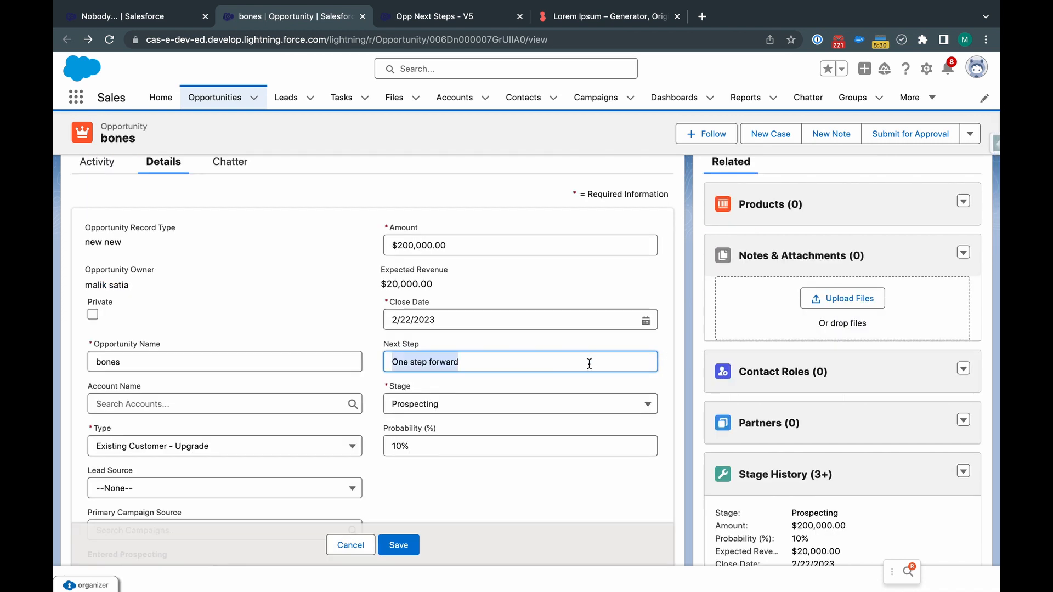
{"action": "type", "text": "Lorem ipsum dolor sit amet, consectetur adipiscing elit, sed do eiusmod tempor incididunt ut labore et dolore magna aliqua. Ut enim ad minim veniam, quis nostrud exercitation ullamco laboris nisi ut aliquip ex ea commodo consequat. Duis aute irure dolor i"}
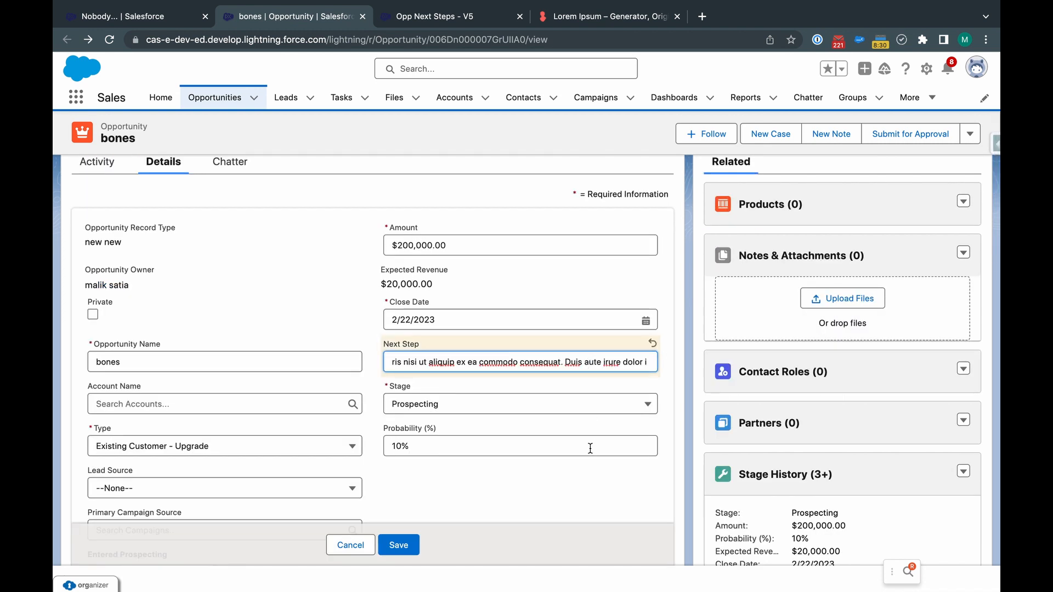
{"action": "key", "text": "BackSpace"}
{"action": "left_click", "coordinate": [501, 507]}
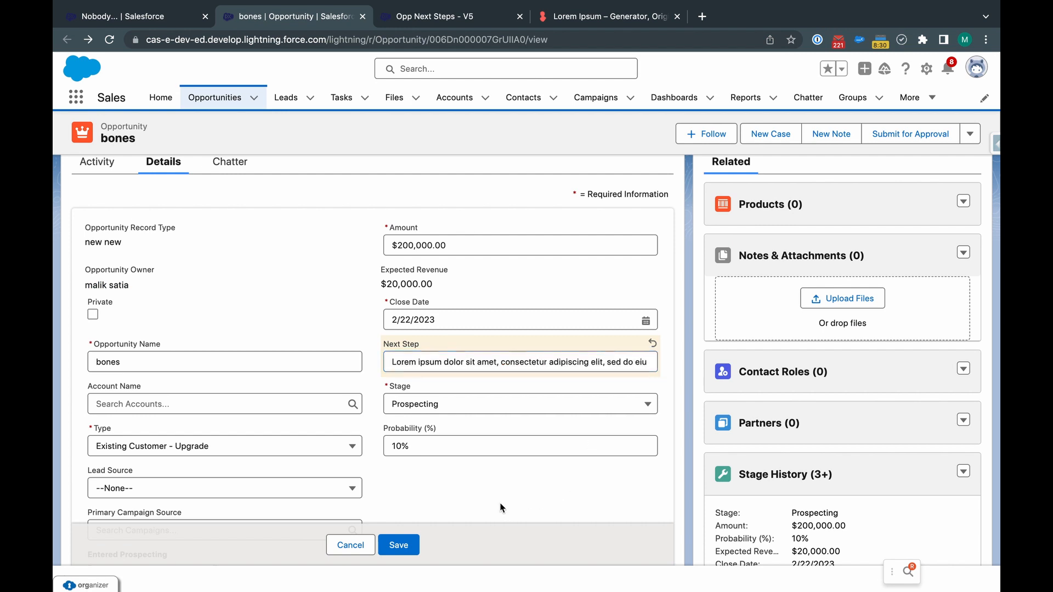
{"action": "left_click", "coordinate": [404, 548]}
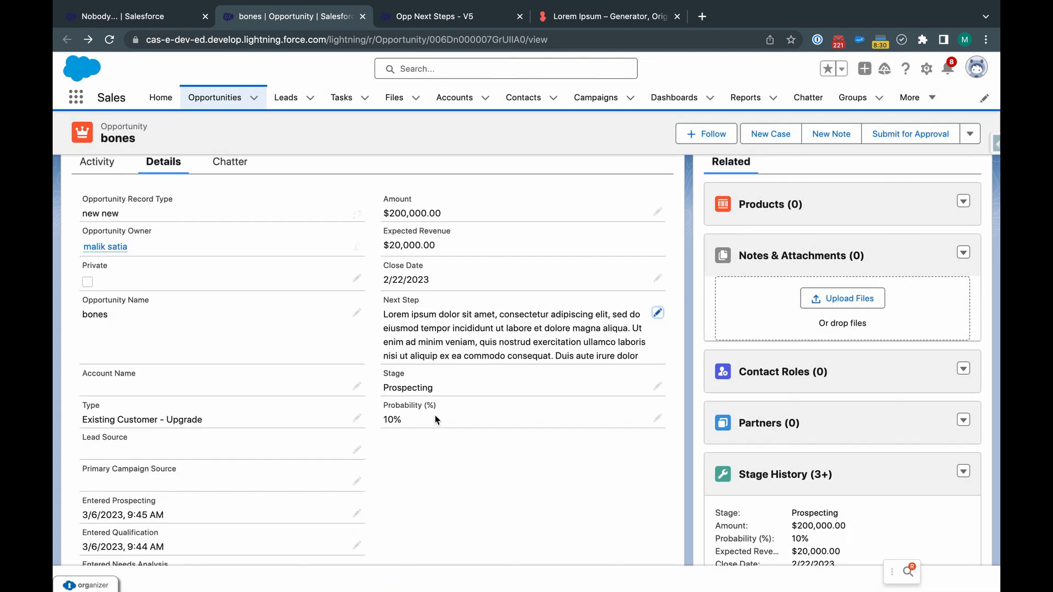
Examine the "One step for..." task in the opportunity's activity timeline and return to the opportunity
{"action": "left_click", "coordinate": [114, 164]}
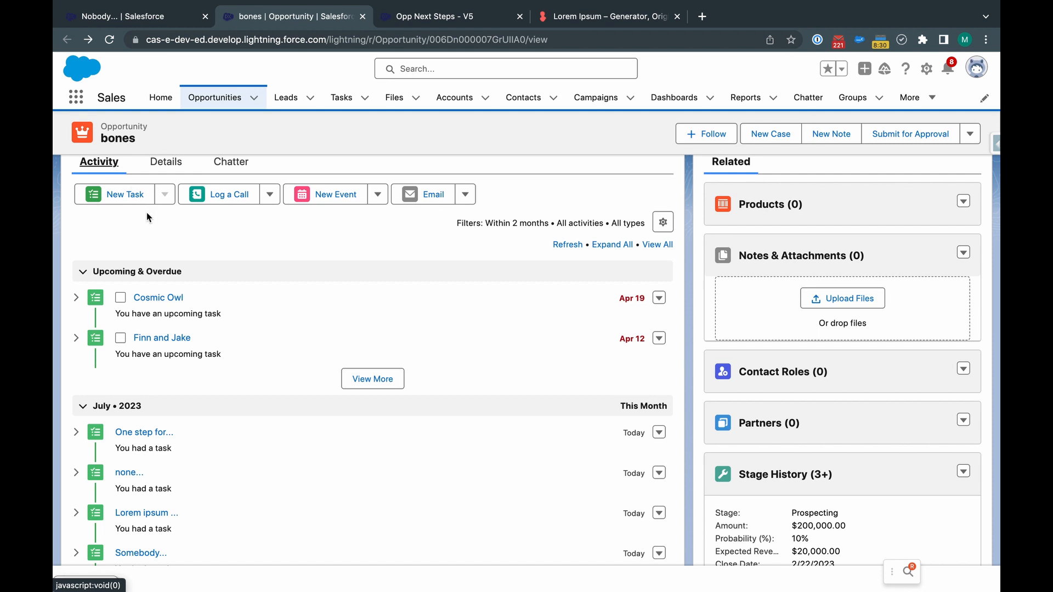
{"action": "left_click", "coordinate": [166, 438]}
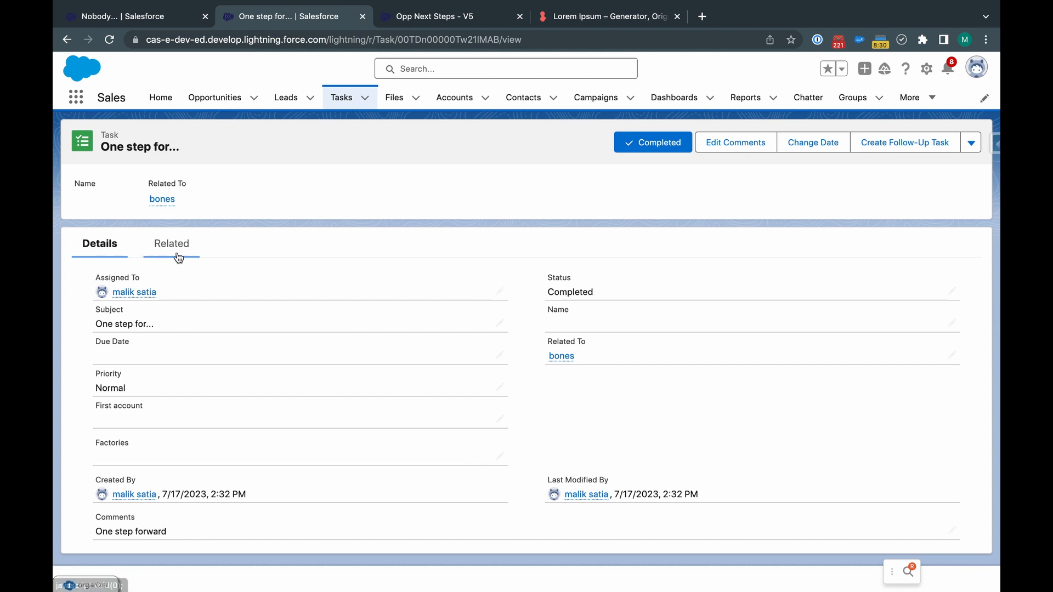
{"action": "scroll", "coordinate": [162, 199], "scroll_direction": "left", "scroll_amount": 5}
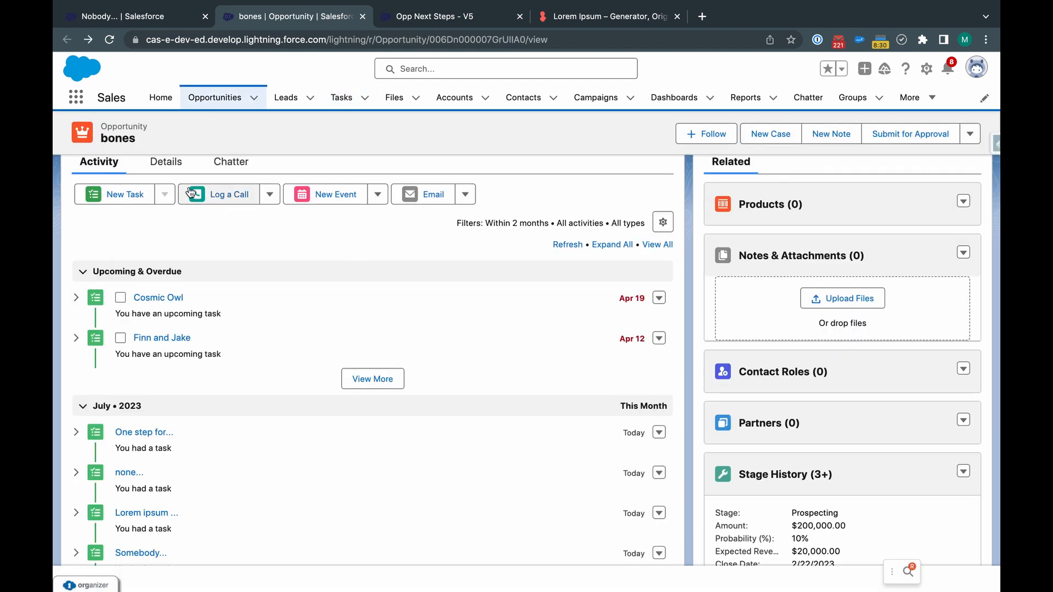
Set the bones opportunity's Next Step to "What do we need to do" and save the record
{"action": "left_click", "coordinate": [165, 161]}
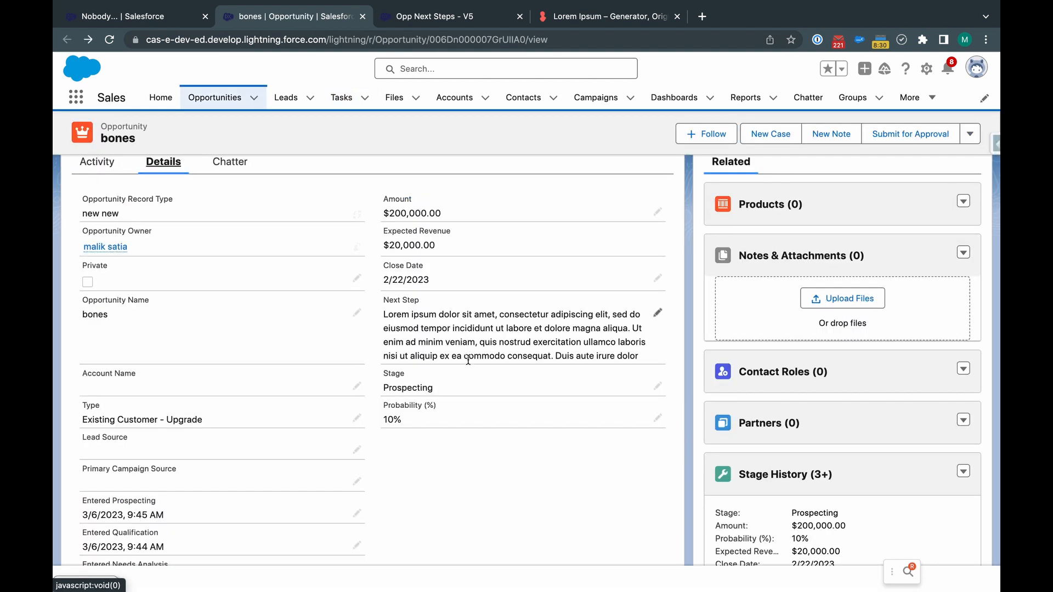
{"action": "left_click", "coordinate": [657, 312]}
{"action": "triple_click", "coordinate": [589, 332]}
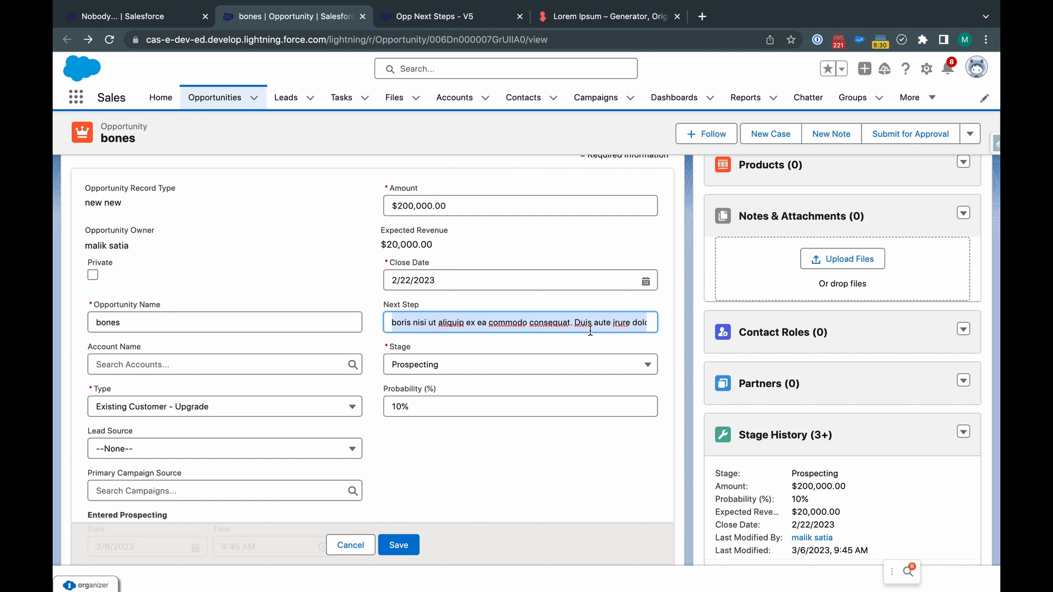
{"action": "type", "text": "What do we "}
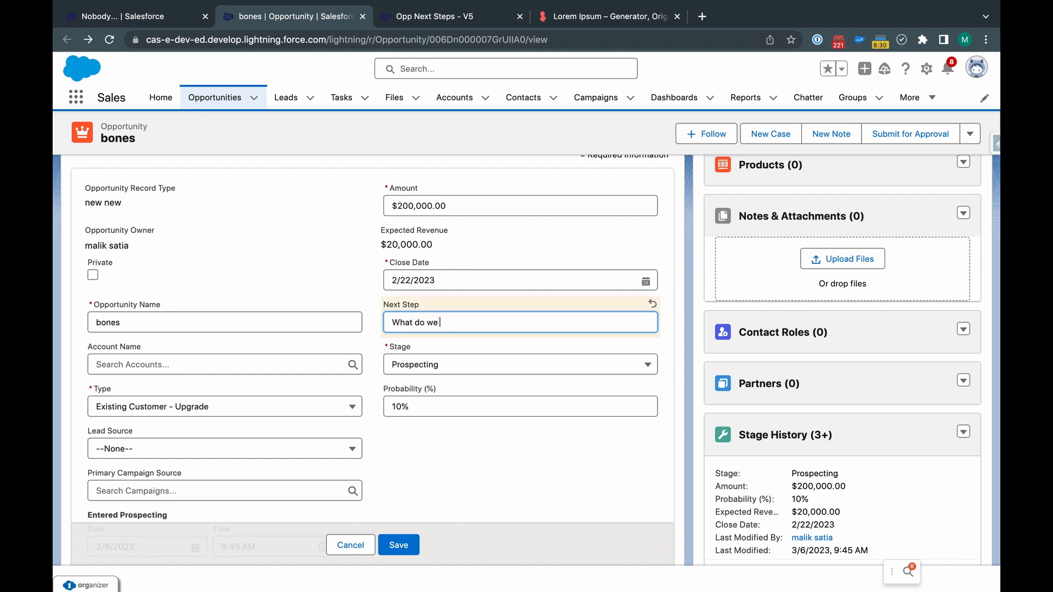
{"action": "type", "text": "need to do"}
{"action": "left_click", "coordinate": [414, 546]}
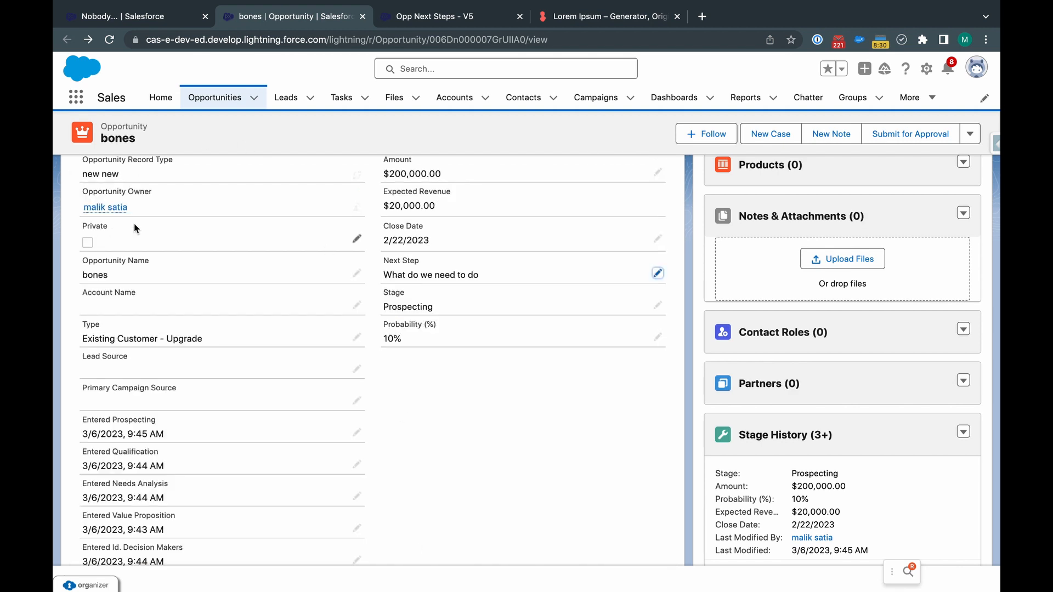
Open the newest Lorem ipsum task in the opportunity's activity timeline and examine its subject, status and comments
{"action": "scroll", "coordinate": [133, 224], "scroll_direction": "up", "scroll_amount": 5}
{"action": "left_click", "coordinate": [97, 294]}
{"action": "scroll", "coordinate": [173, 376], "scroll_direction": "down", "scroll_amount": 3}
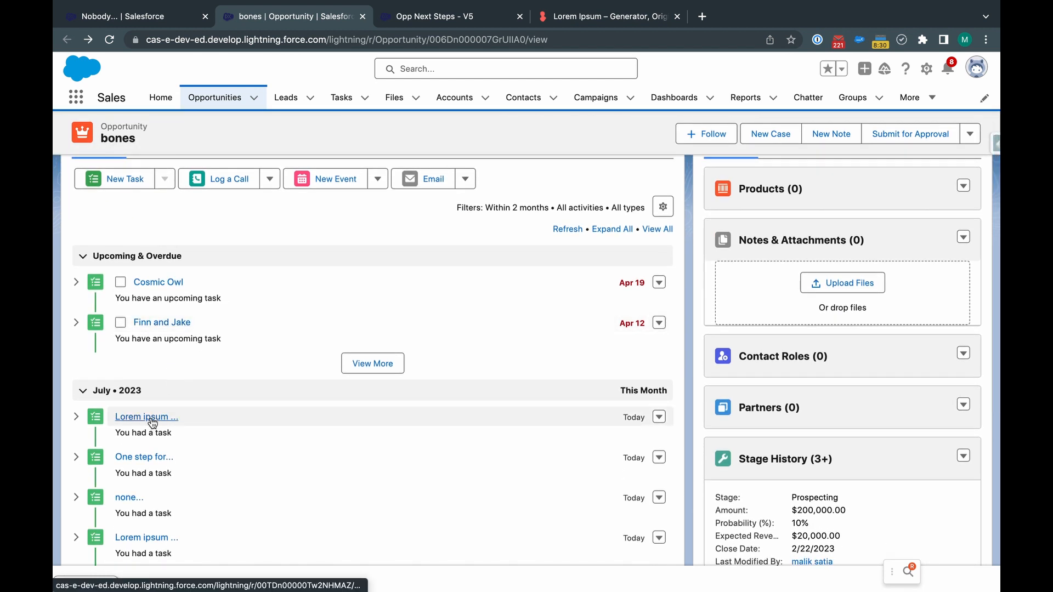
{"action": "left_click", "coordinate": [151, 420]}
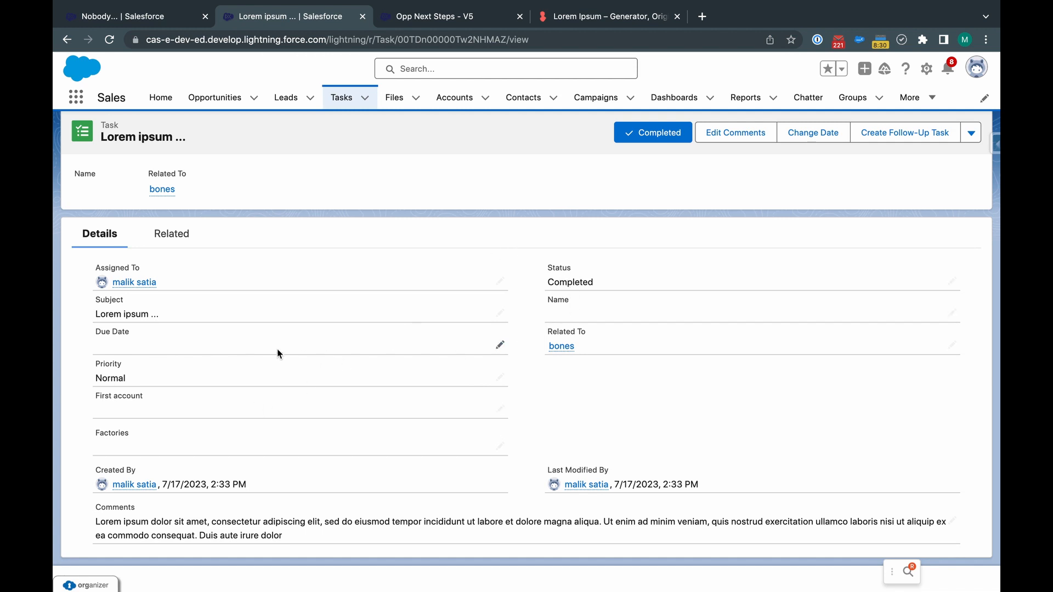
Check the contact choices for the task's Name field, cancel the edit, and return to the opportunity
{"action": "left_click", "coordinate": [952, 312]}
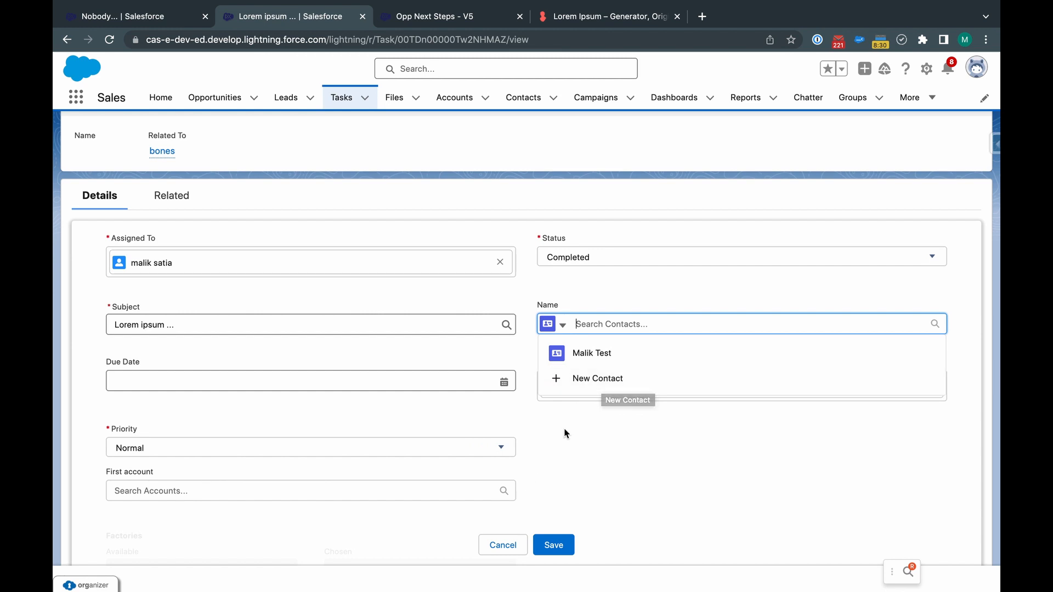
{"action": "left_click", "coordinate": [502, 544]}
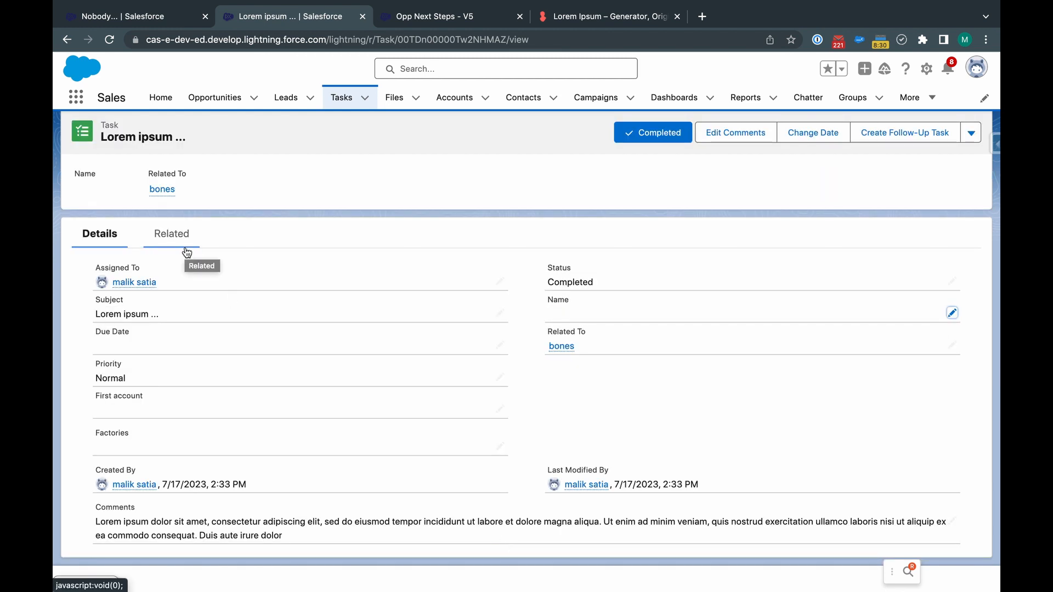
{"action": "scroll", "coordinate": [139, 235], "scroll_direction": "left", "scroll_amount": 5}
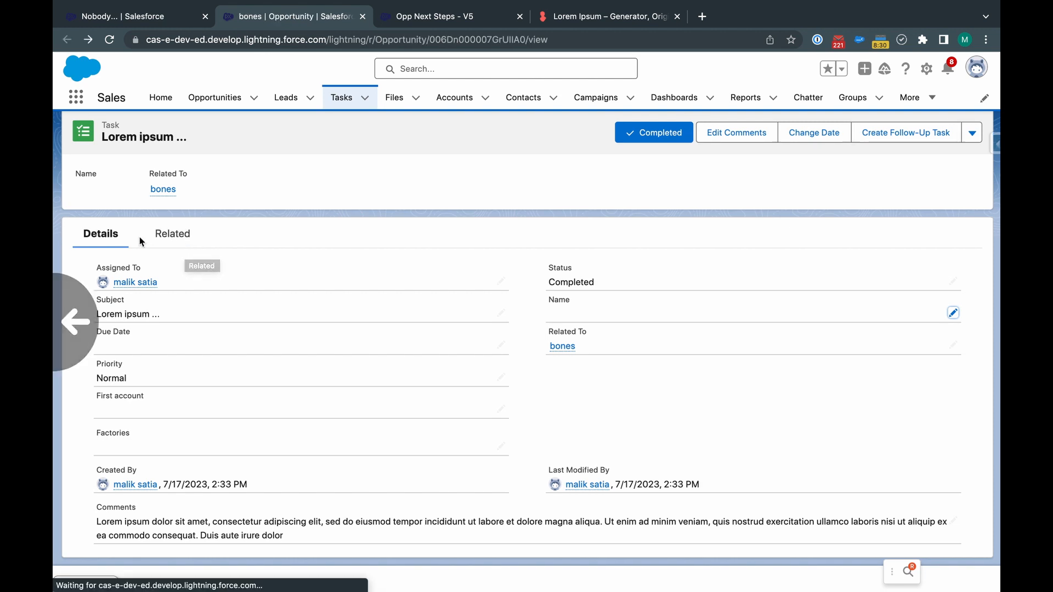